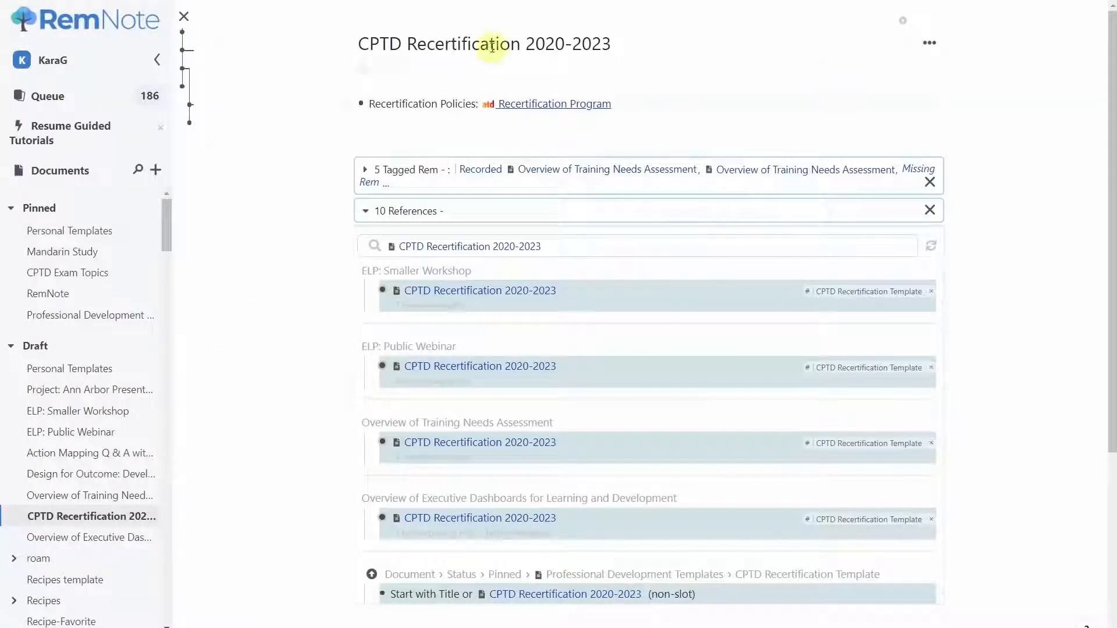
{"action": "left_click", "coordinate": [156, 170]}
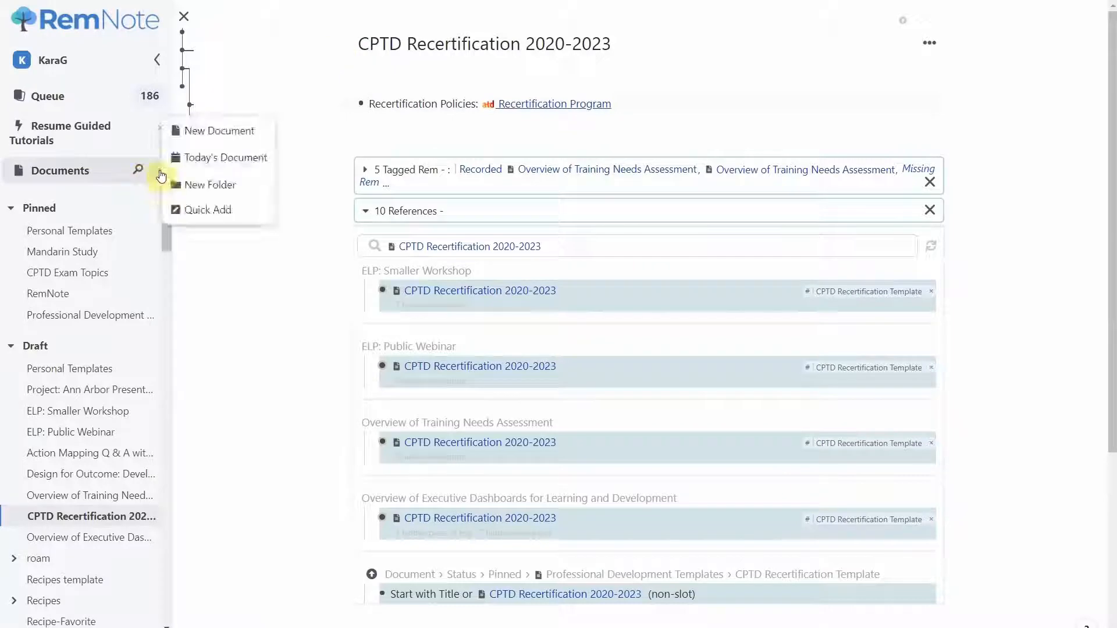
{"action": "left_click", "coordinate": [217, 133]}
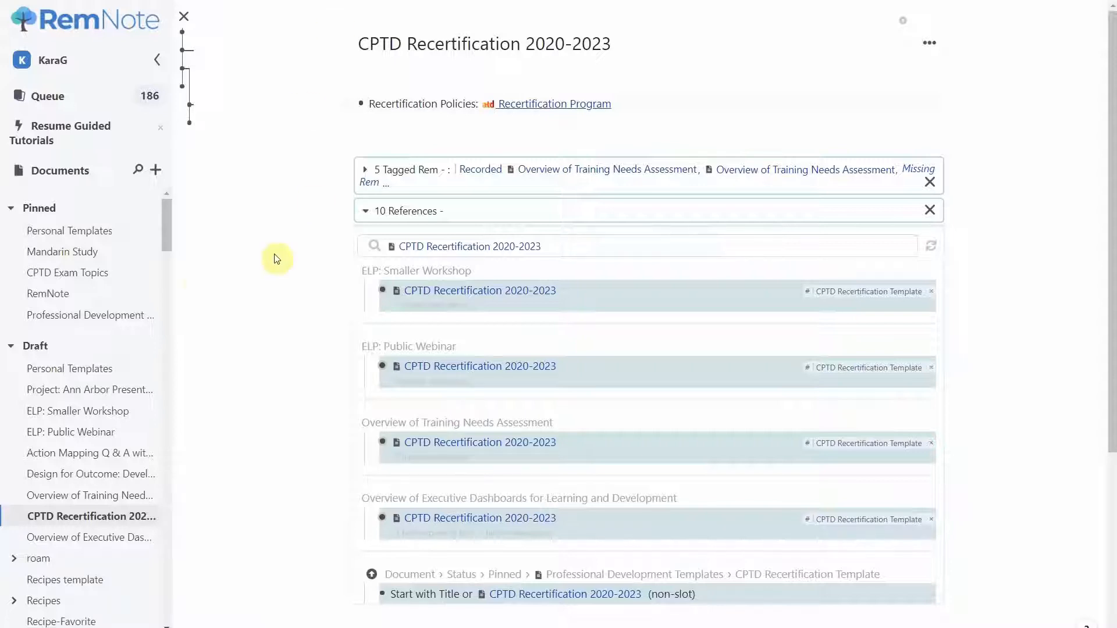
Open the Professional Development Templates document and look through the templates it contains.
{"action": "left_click", "coordinate": [84, 315]}
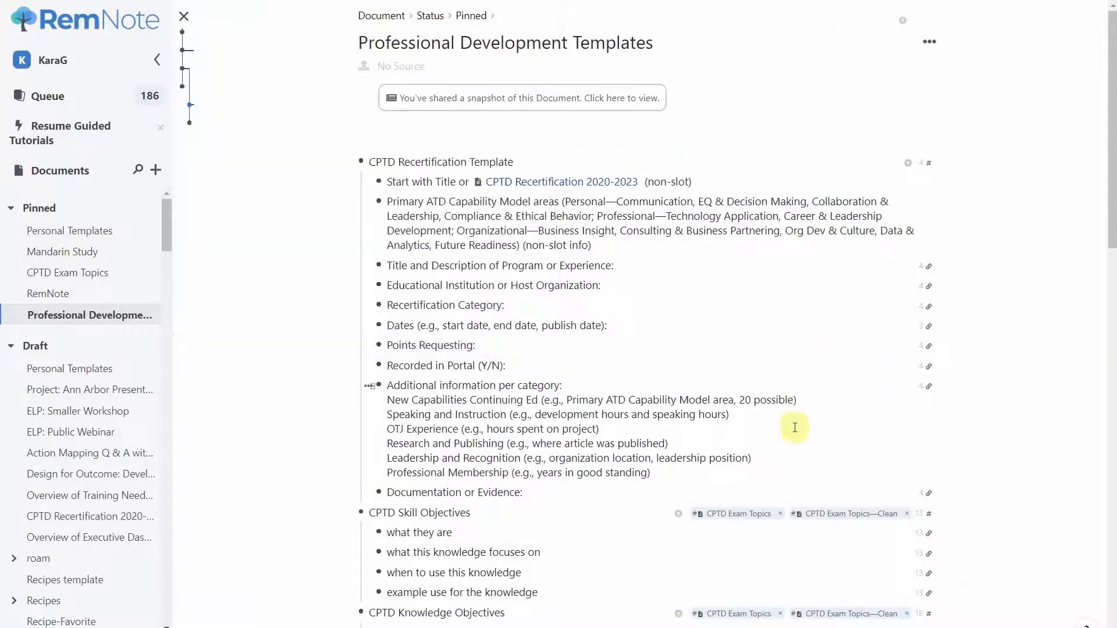
{"action": "scroll", "coordinate": [815, 416], "scroll_direction": "down", "scroll_amount": 7}
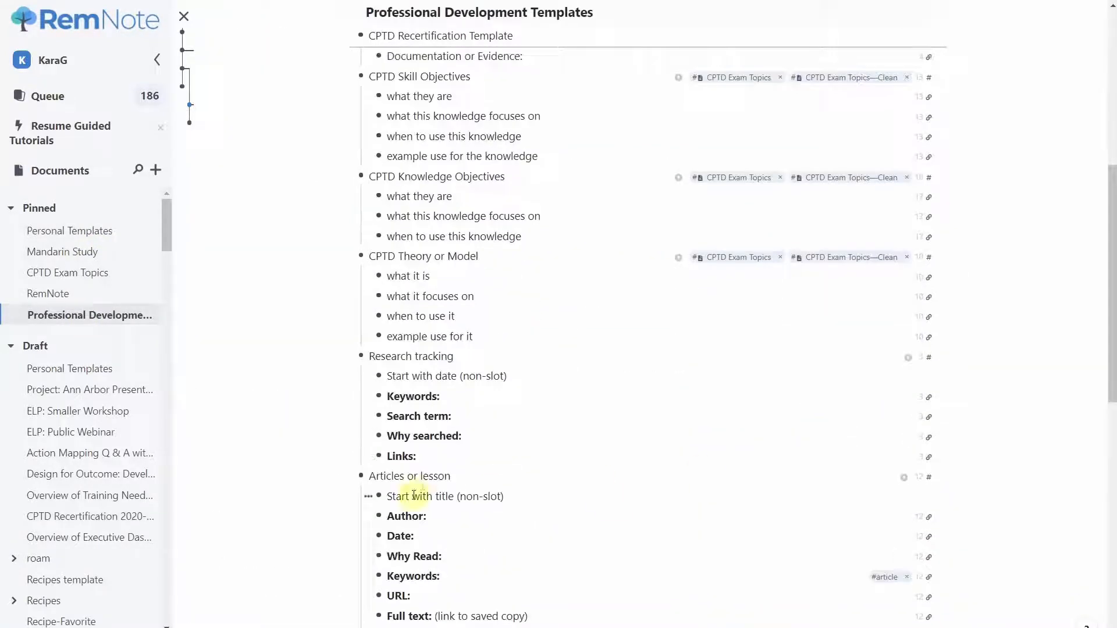
{"action": "scroll", "coordinate": [448, 482], "scroll_direction": "down", "scroll_amount": 1}
{"action": "scroll", "coordinate": [468, 488], "scroll_direction": "down", "scroll_amount": 2}
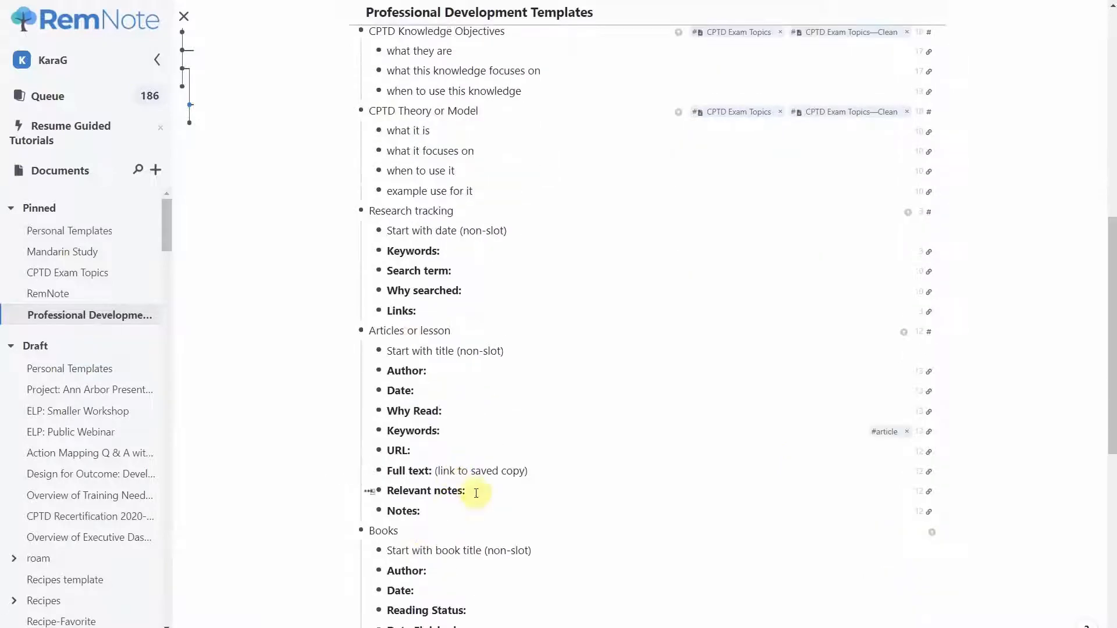
{"action": "scroll", "coordinate": [474, 517], "scroll_direction": "down", "scroll_amount": 4}
{"action": "scroll", "coordinate": [474, 515], "scroll_direction": "up", "scroll_amount": 5}
{"action": "scroll", "coordinate": [474, 516], "scroll_direction": "up", "scroll_amount": 8}
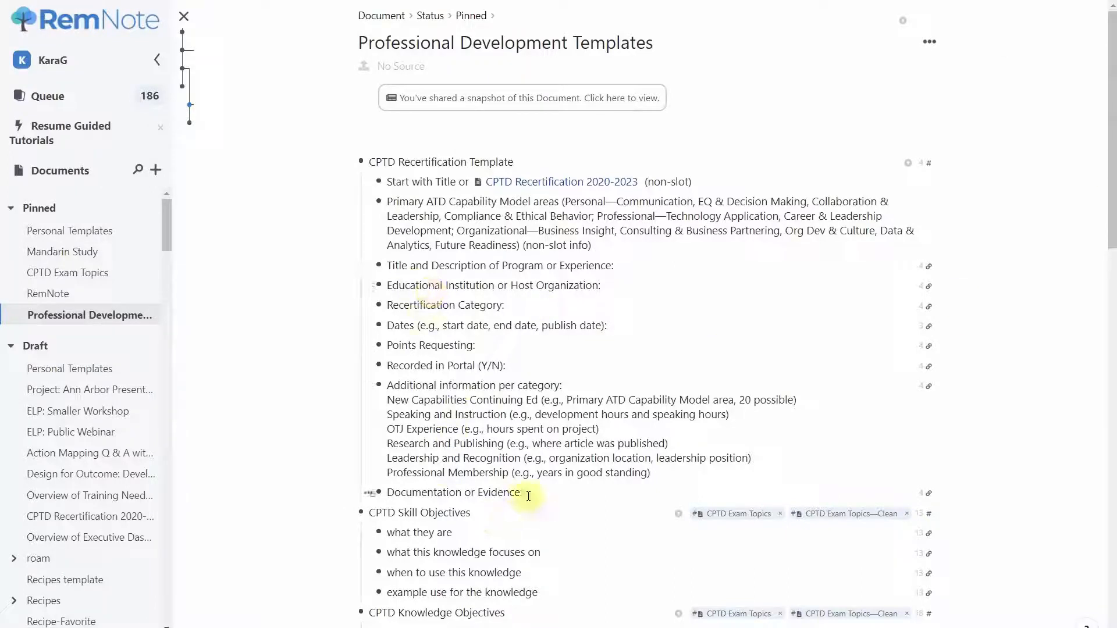
Examine the CPTD Recertification Template's slots and its list of primary ATD Capability Model areas.
{"action": "left_click_drag", "start_coordinate": [526, 493], "coordinate": [407, 276]}
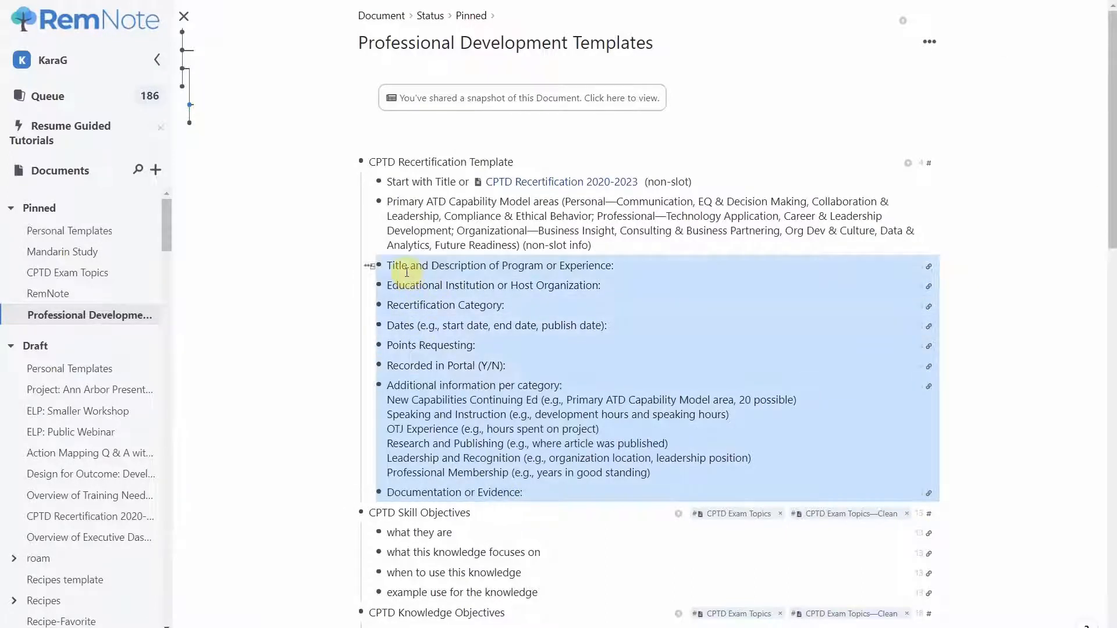
{"action": "left_click", "coordinate": [435, 303]}
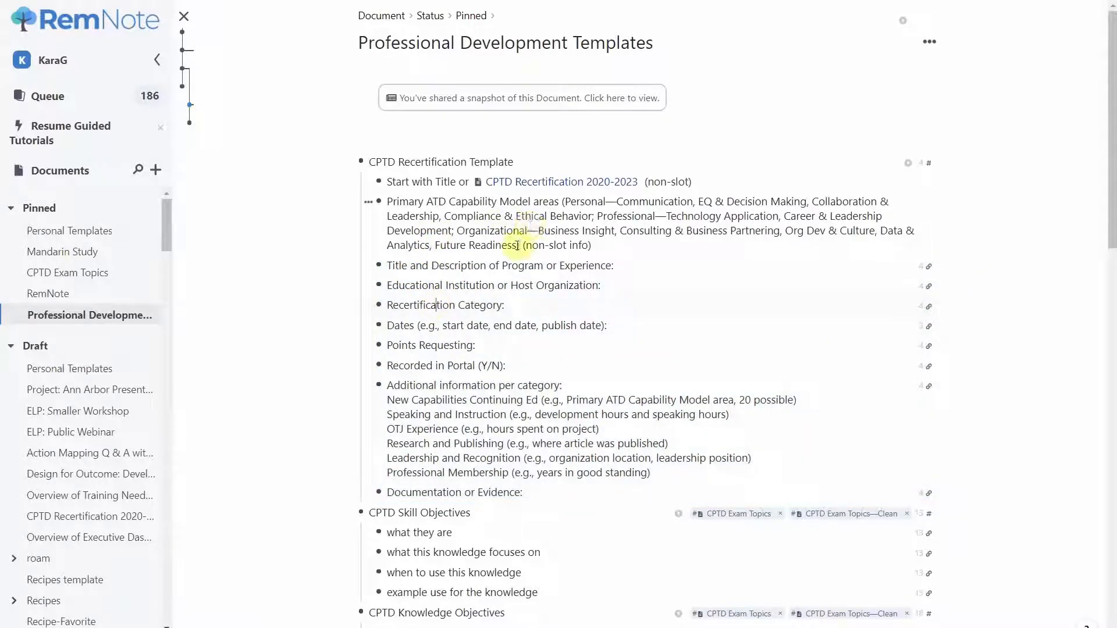
{"action": "left_click_drag", "start_coordinate": [518, 244], "coordinate": [564, 206]}
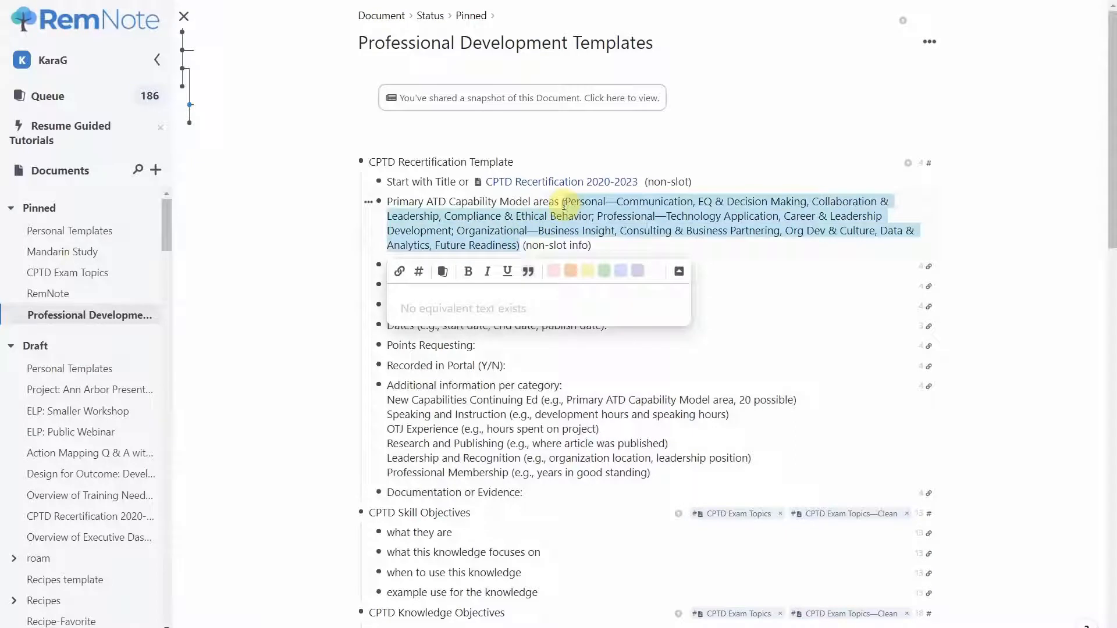
{"action": "left_click", "coordinate": [601, 226]}
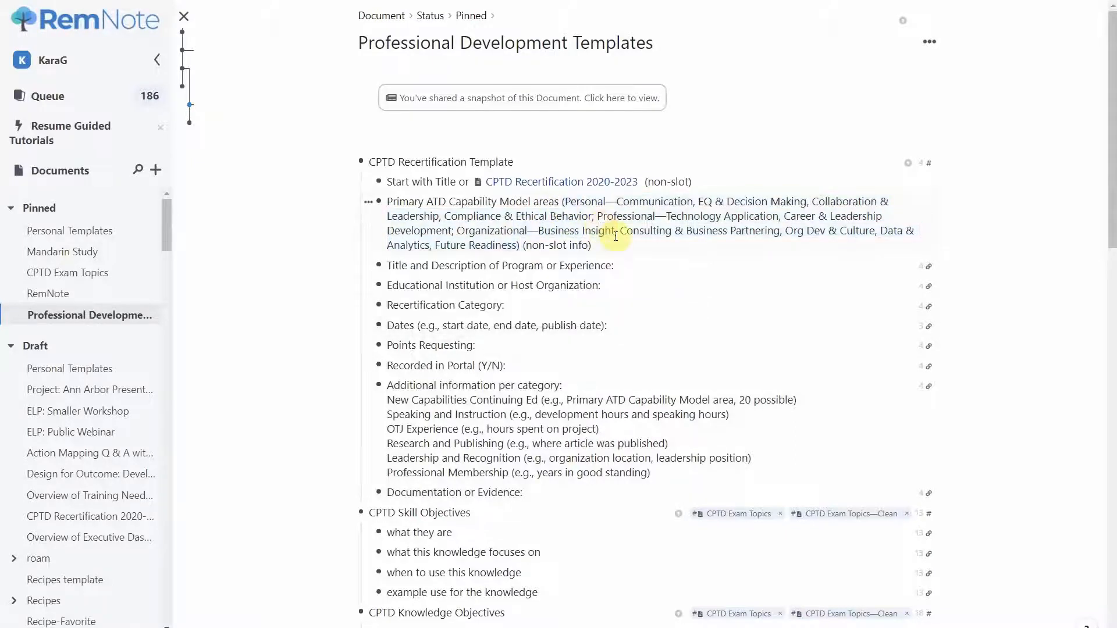
{"action": "left_click", "coordinate": [521, 245]}
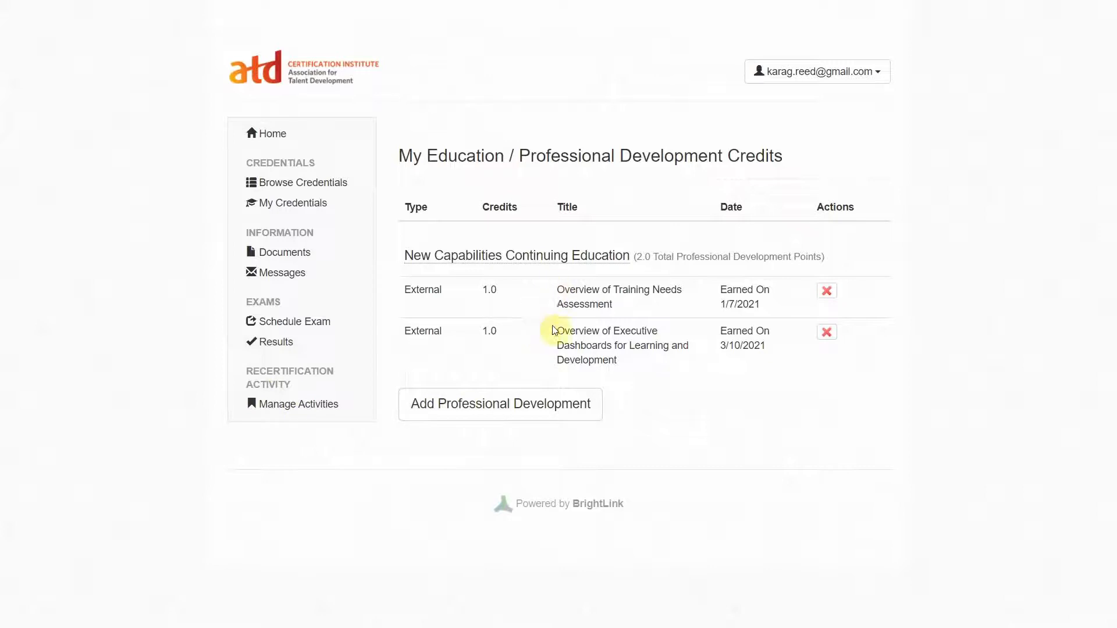
In the ATD certification portal, start a professional development entry and examine the recertification categories it offers.
{"action": "left_click", "coordinate": [447, 420]}
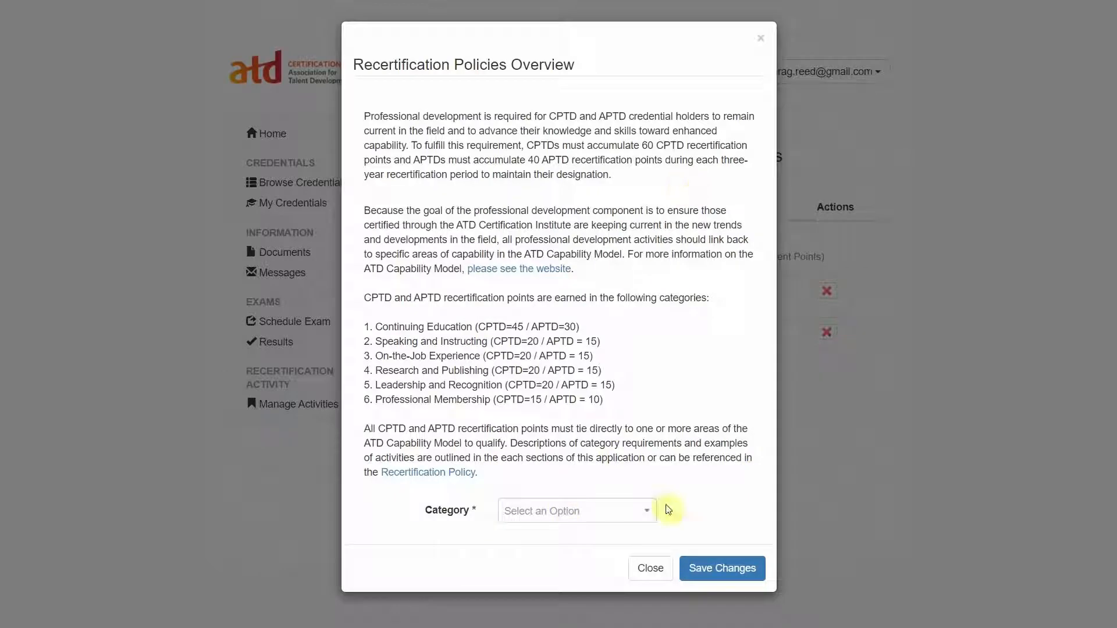
{"action": "left_click", "coordinate": [648, 512]}
{"action": "scroll", "coordinate": [937, 424], "scroll_direction": "down", "scroll_amount": 1}
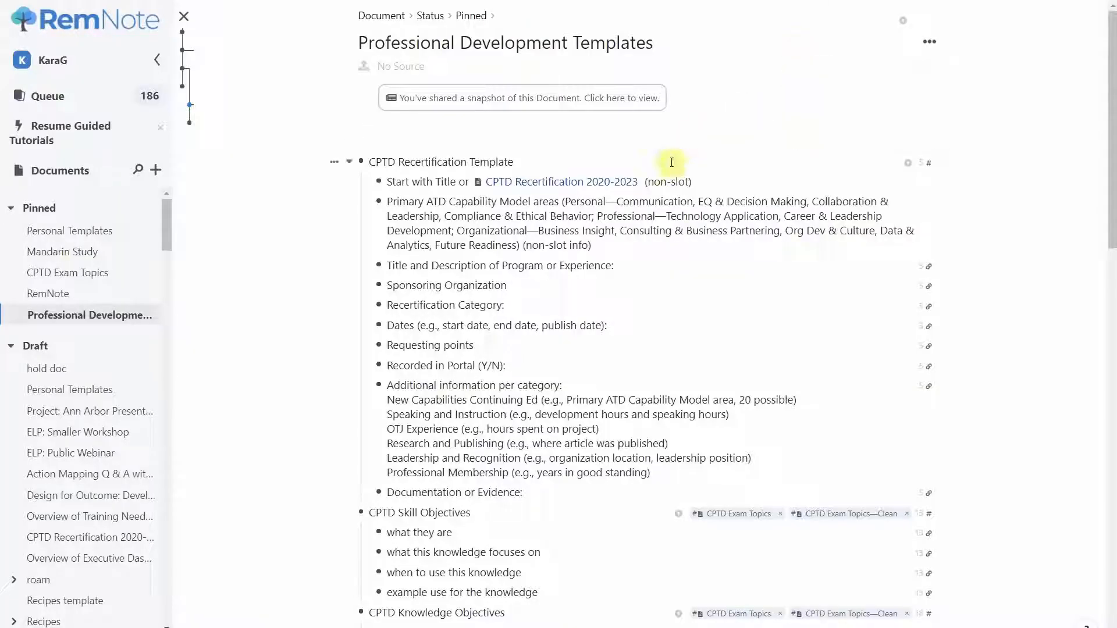
Open the "Project: Ann Arbor Presentation" document and add an empty bullet below Notes at the same level.
{"action": "mouse_move", "coordinate": [589, 183]}
{"action": "left_click", "coordinate": [73, 415]}
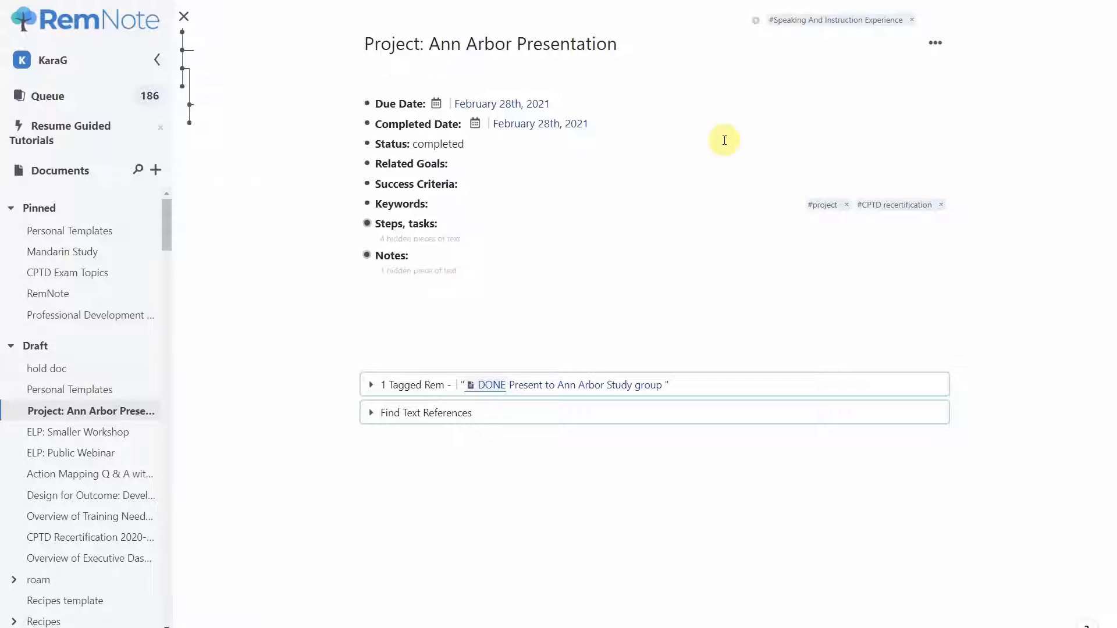
{"action": "left_click", "coordinate": [436, 255]}
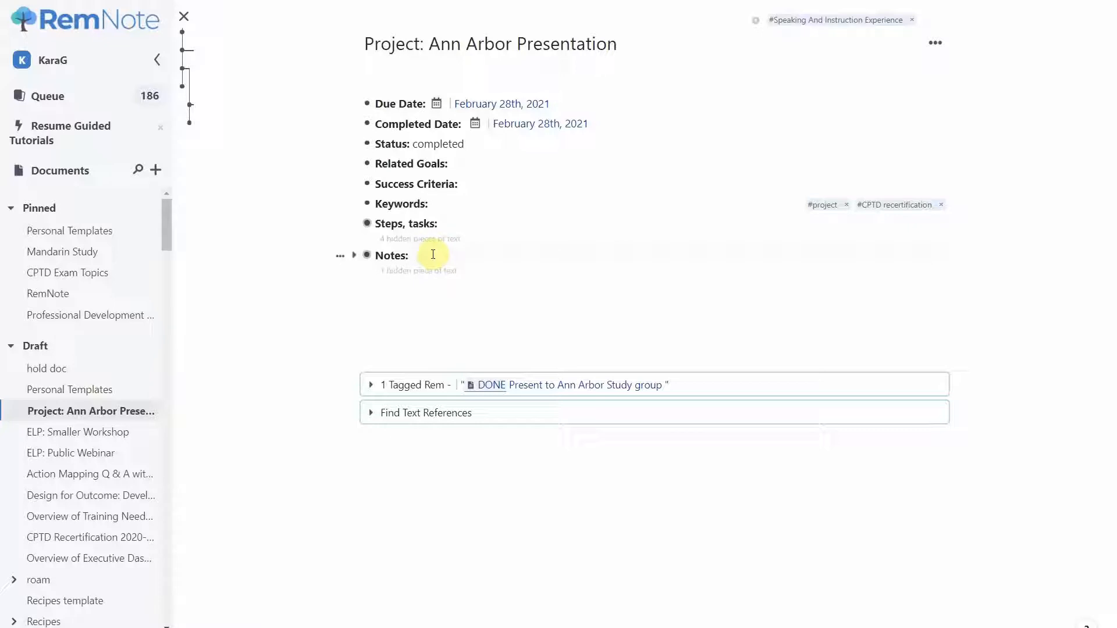
{"action": "key", "text": "Return"}
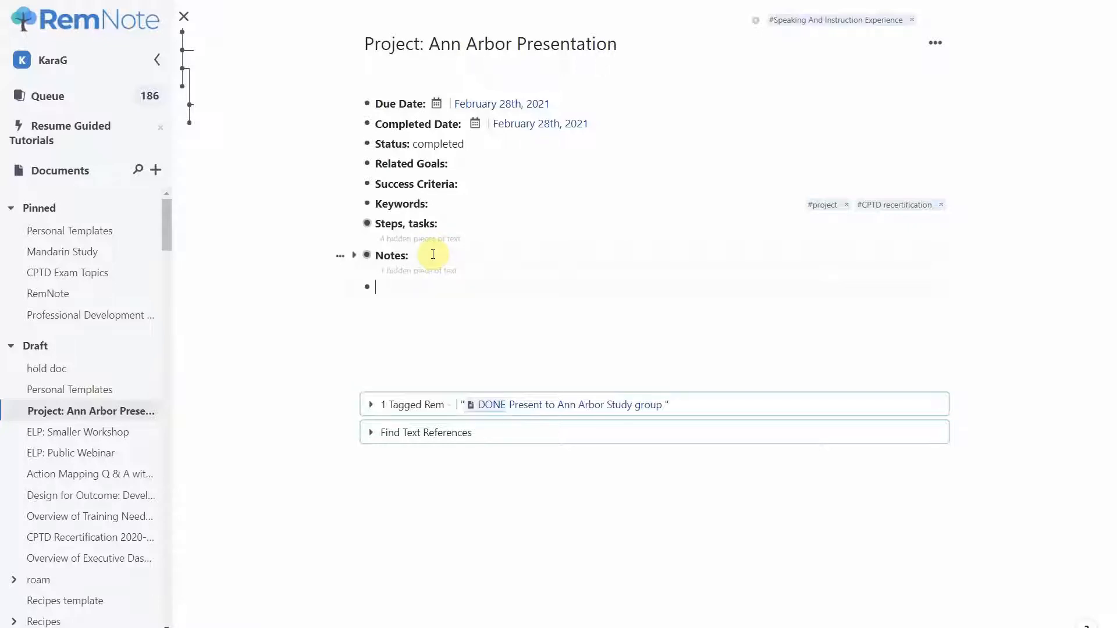
{"action": "left_click", "coordinate": [354, 256]}
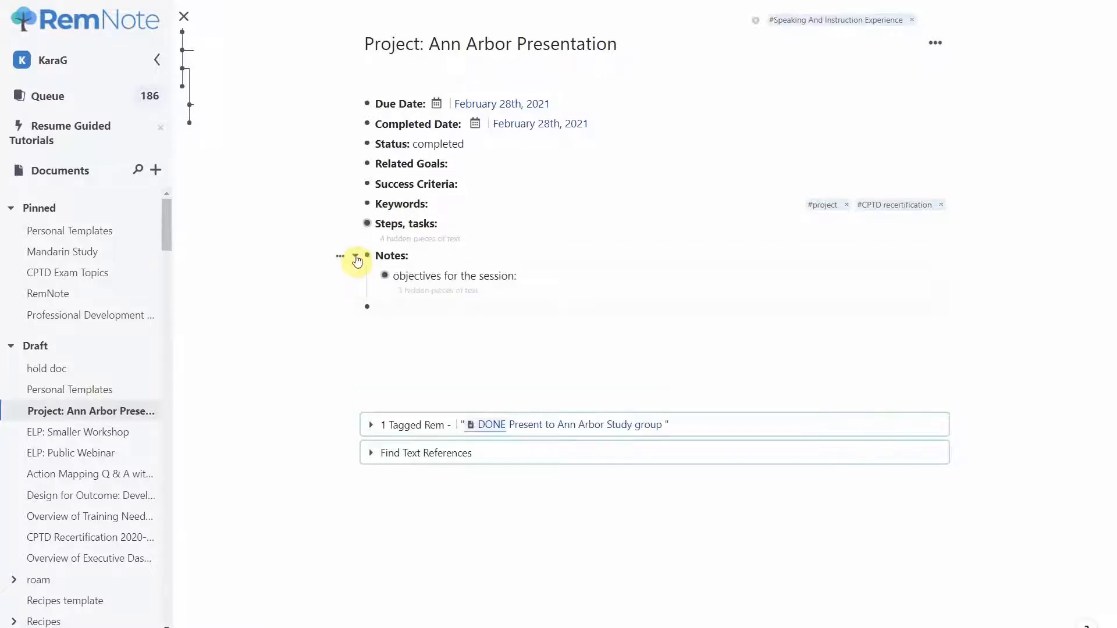
{"action": "left_click", "coordinate": [356, 257]}
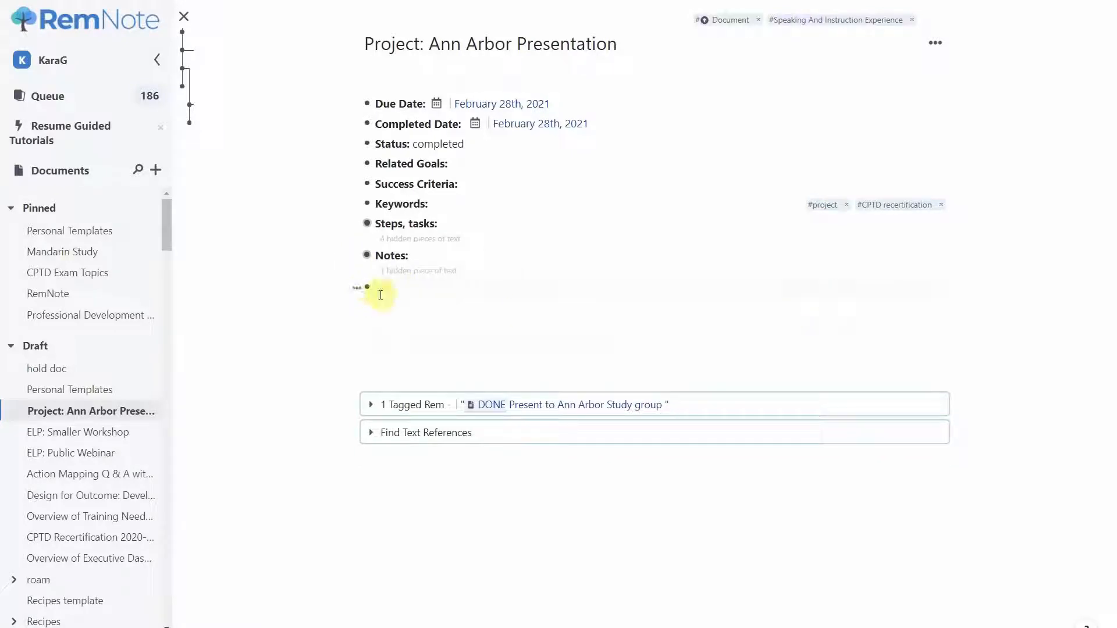
Insert a Rem reference to the CPTD Recertification 2020-2023 document in the empty bullet below Notes.
{"action": "left_click", "coordinate": [384, 293]}
{"action": "type", "text": "[["}
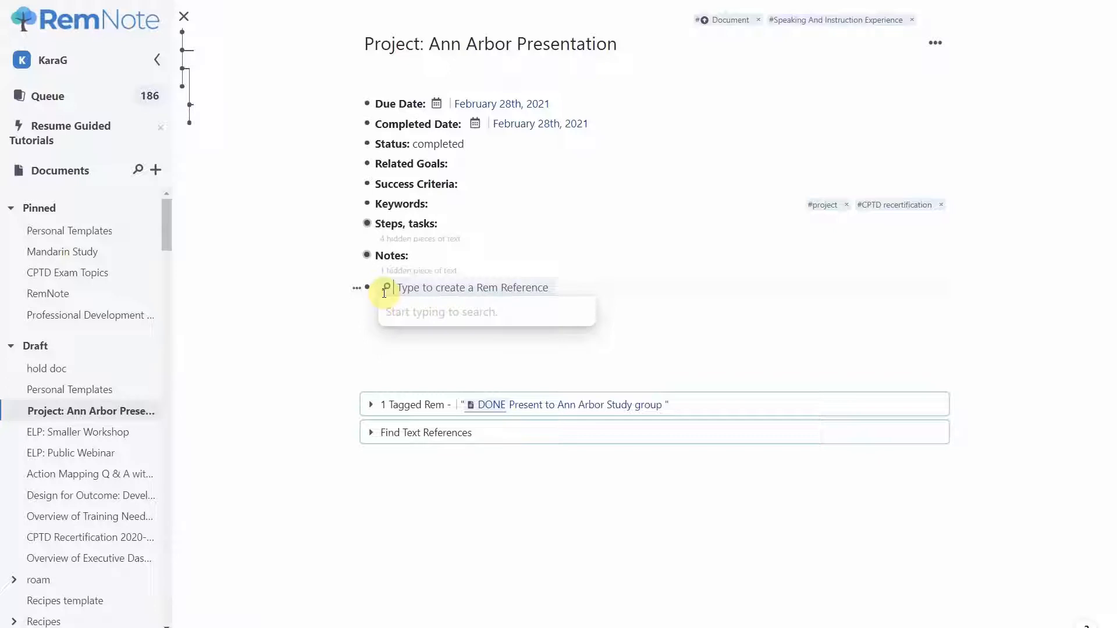
{"action": "type", "text": "re"}
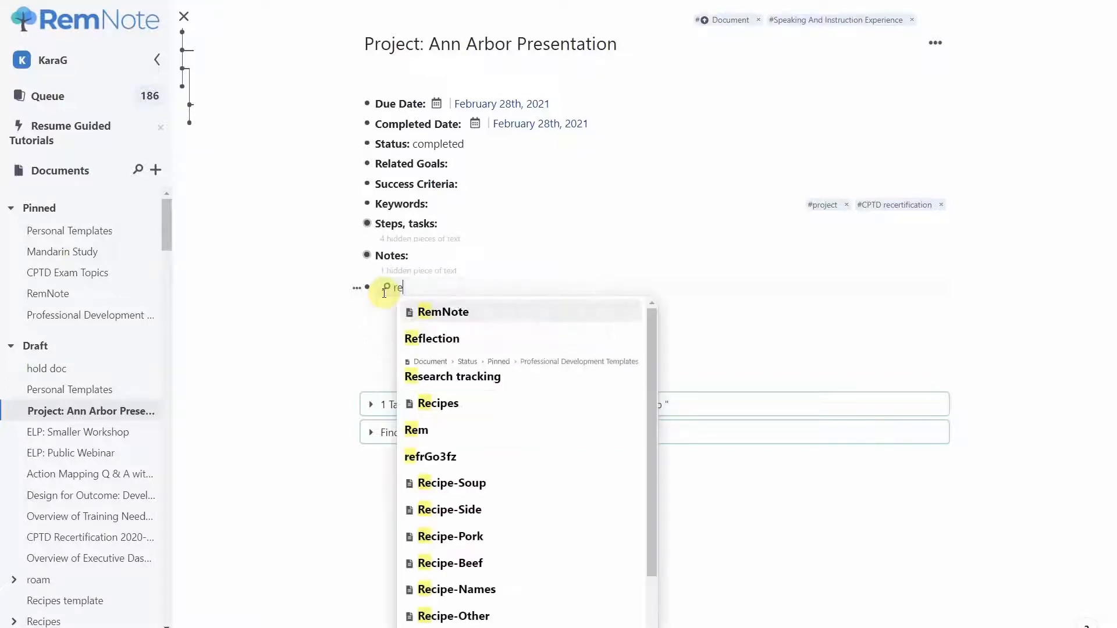
{"action": "type", "text": "cert"}
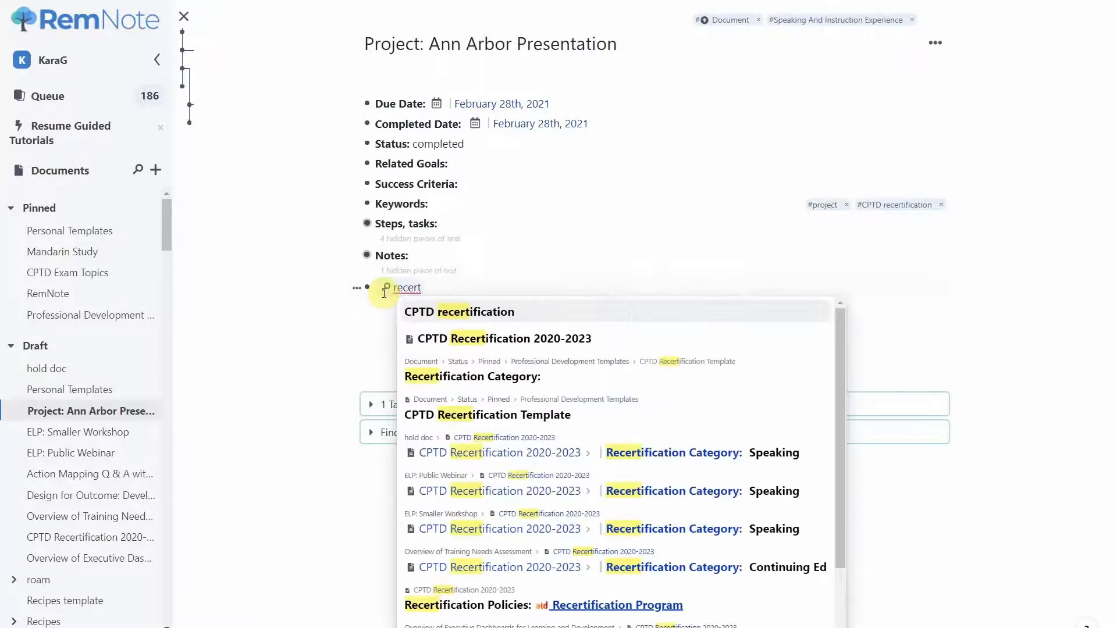
{"action": "left_click", "coordinate": [573, 334]}
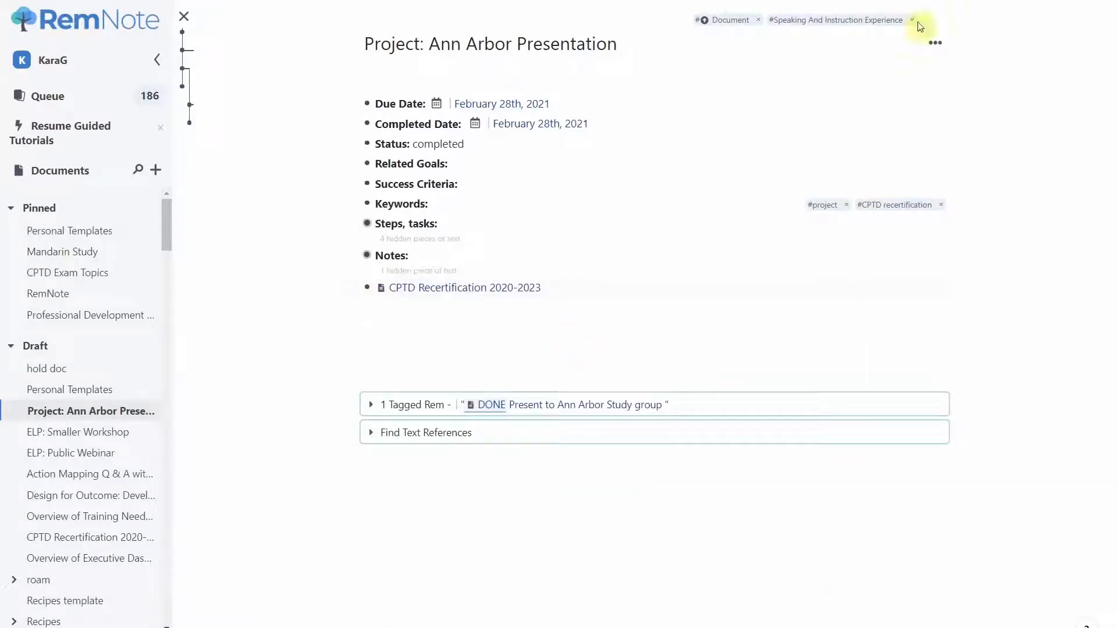
{"action": "left_click", "coordinate": [548, 288]}
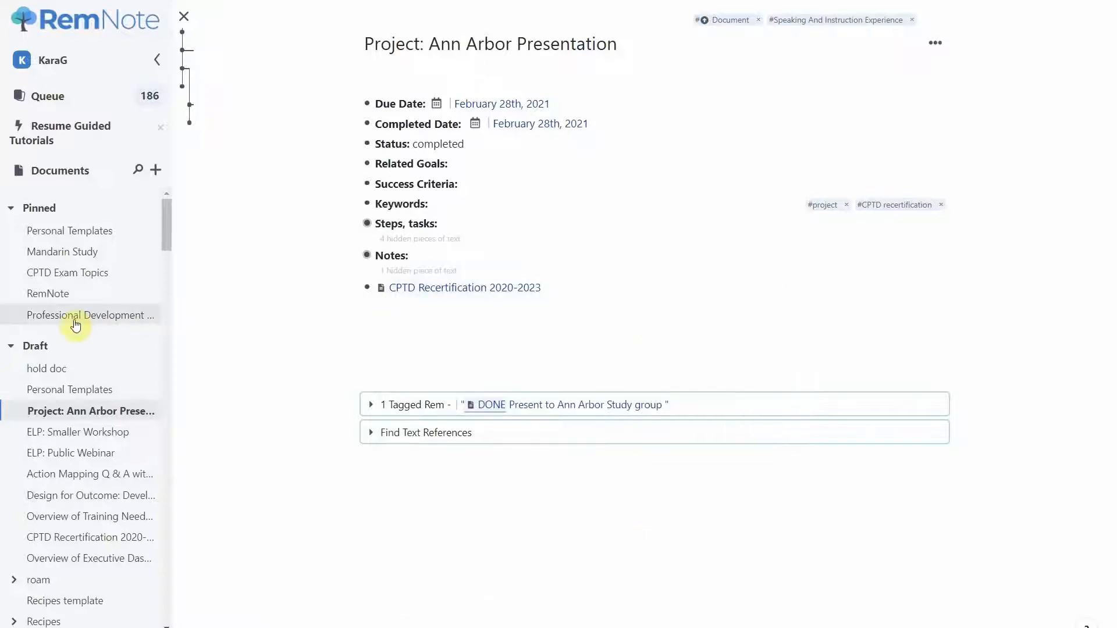
Show Professional Development Templates beside the project and tag the CPTD Recertification 2020-2023 reference with CPTD Recertification Template.
{"action": "mouse_move", "coordinate": [73, 320]}
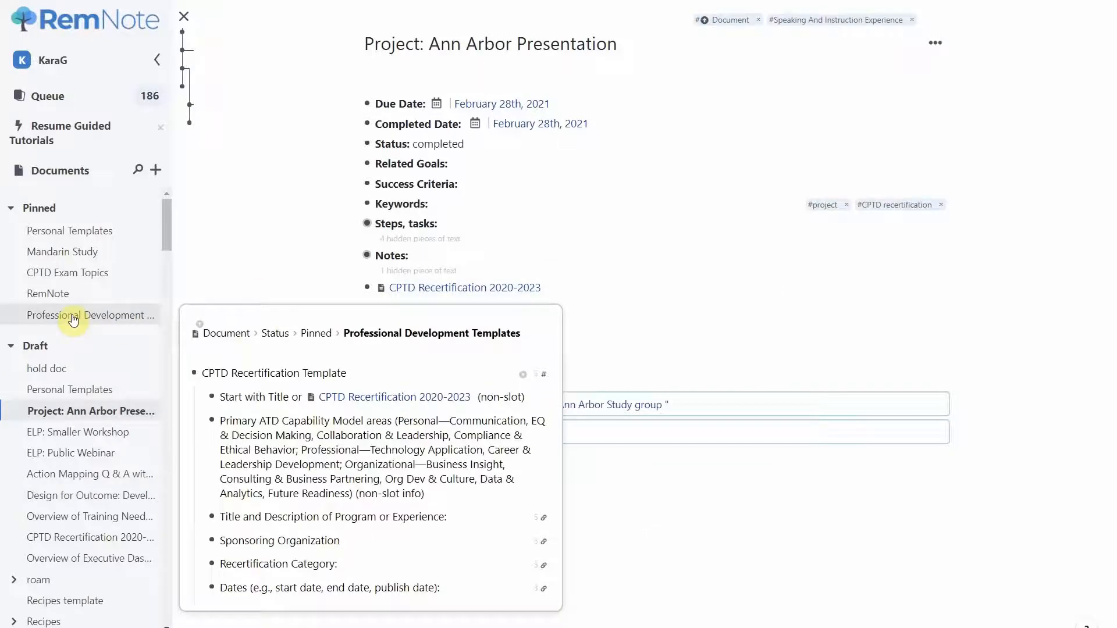
{"action": "left_click", "coordinate": [73, 320], "text": "shift"}
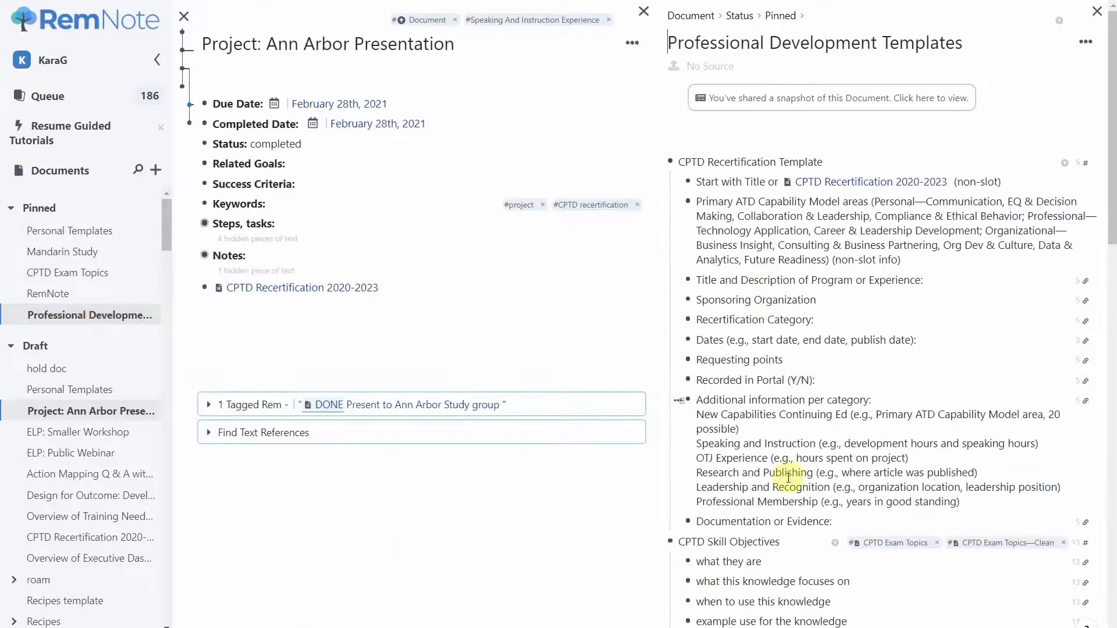
{"action": "left_click", "coordinate": [401, 286]}
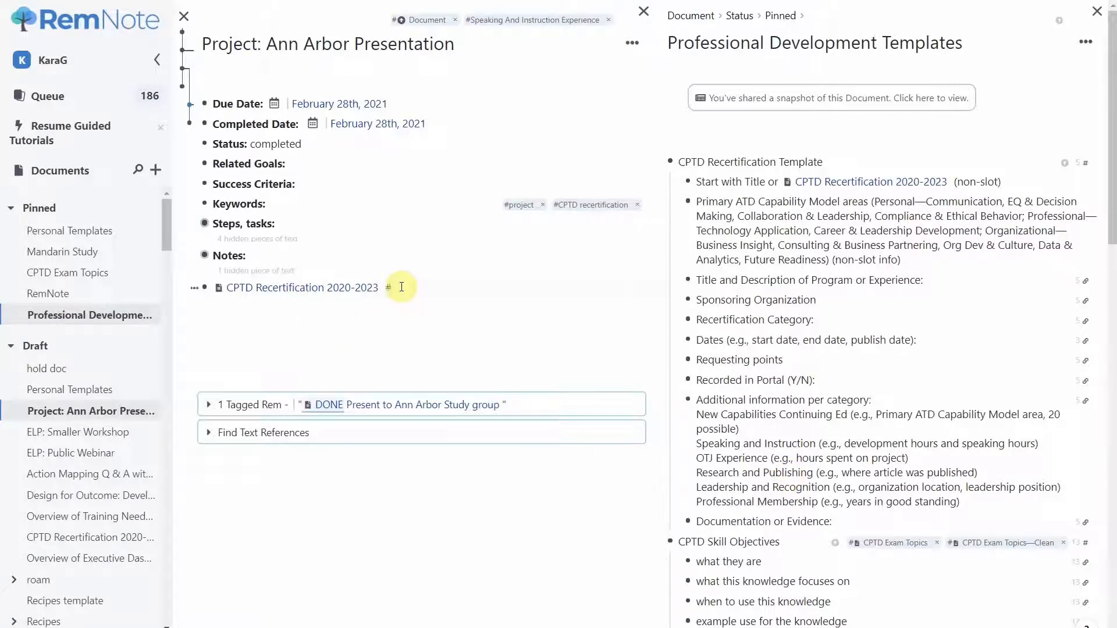
{"action": "left_click", "coordinate": [401, 286]}
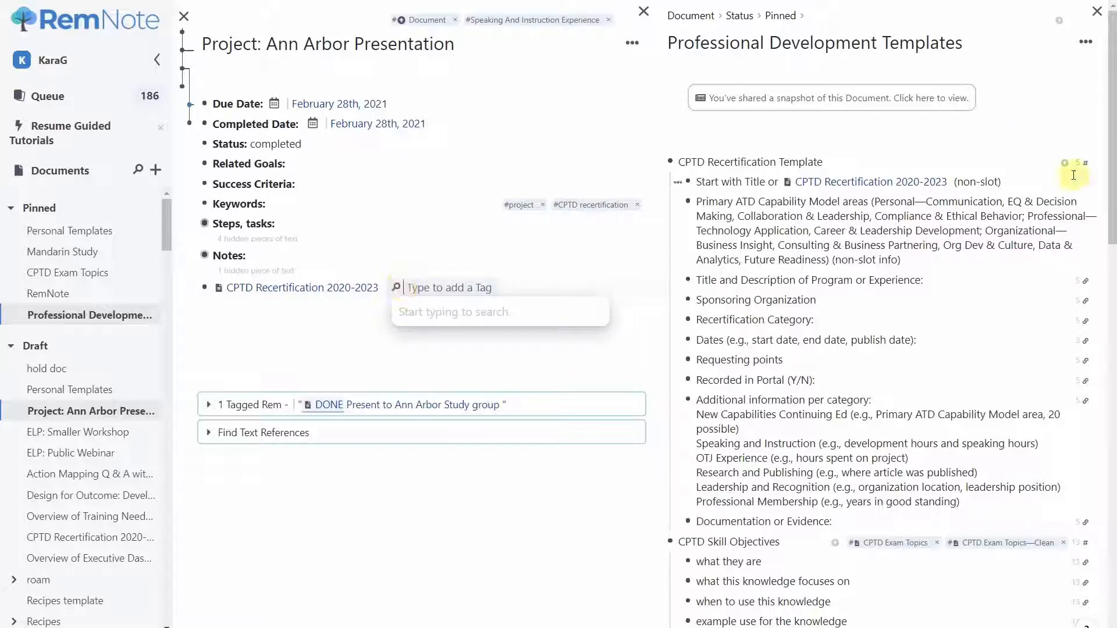
{"action": "mouse_move", "coordinate": [1069, 168]}
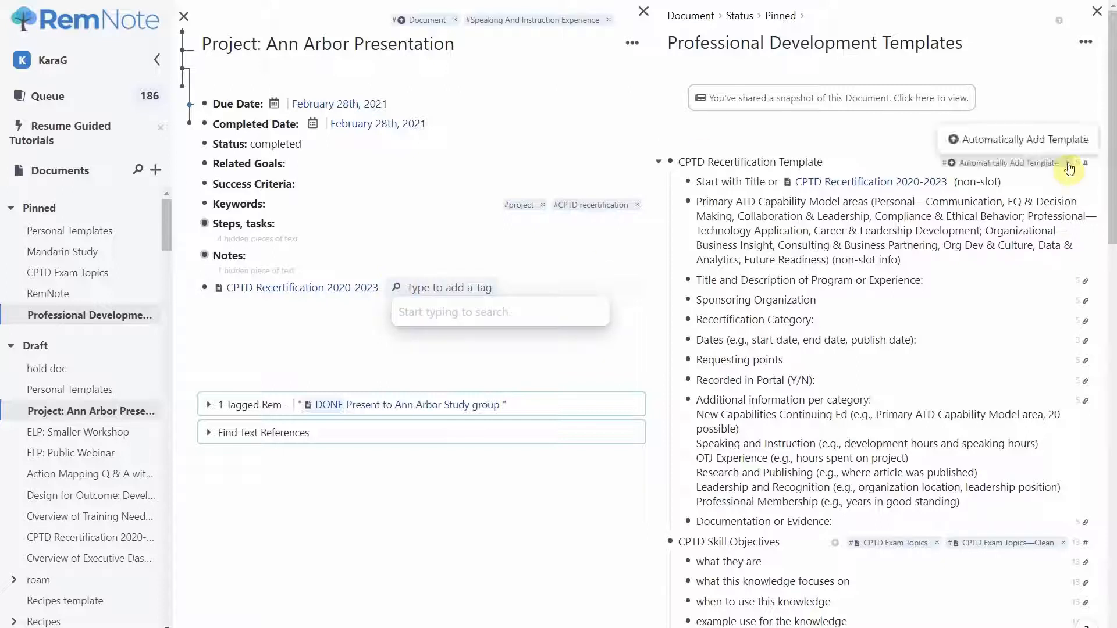
{"action": "left_click", "coordinate": [431, 288]}
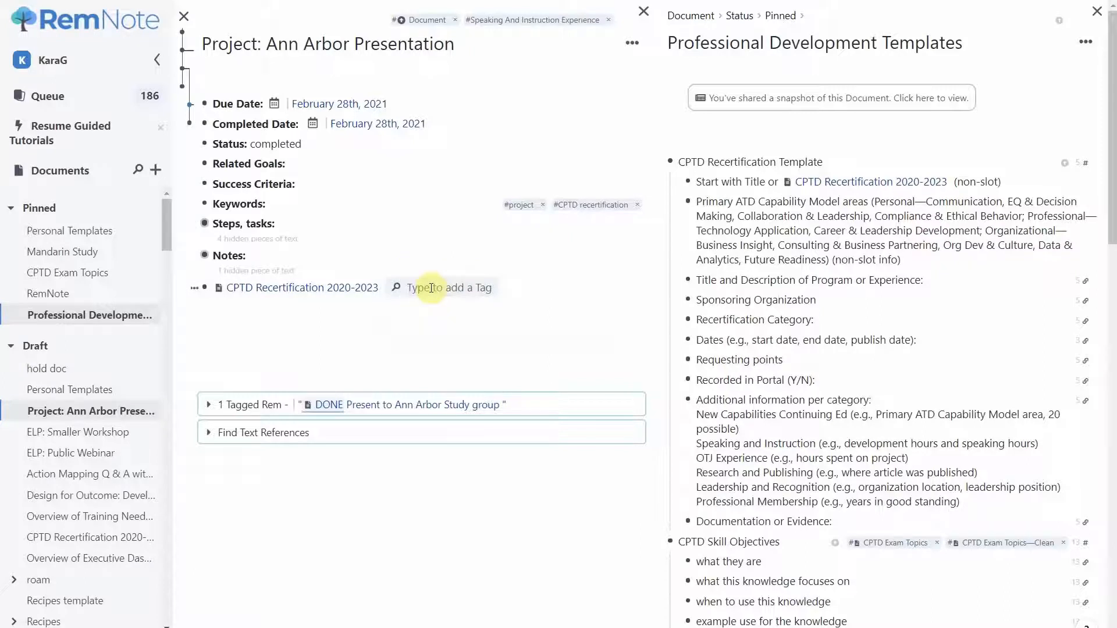
{"action": "type", "text": "c"}
{"action": "key", "text": "BackSpace"}
{"action": "type", "text": "rec"}
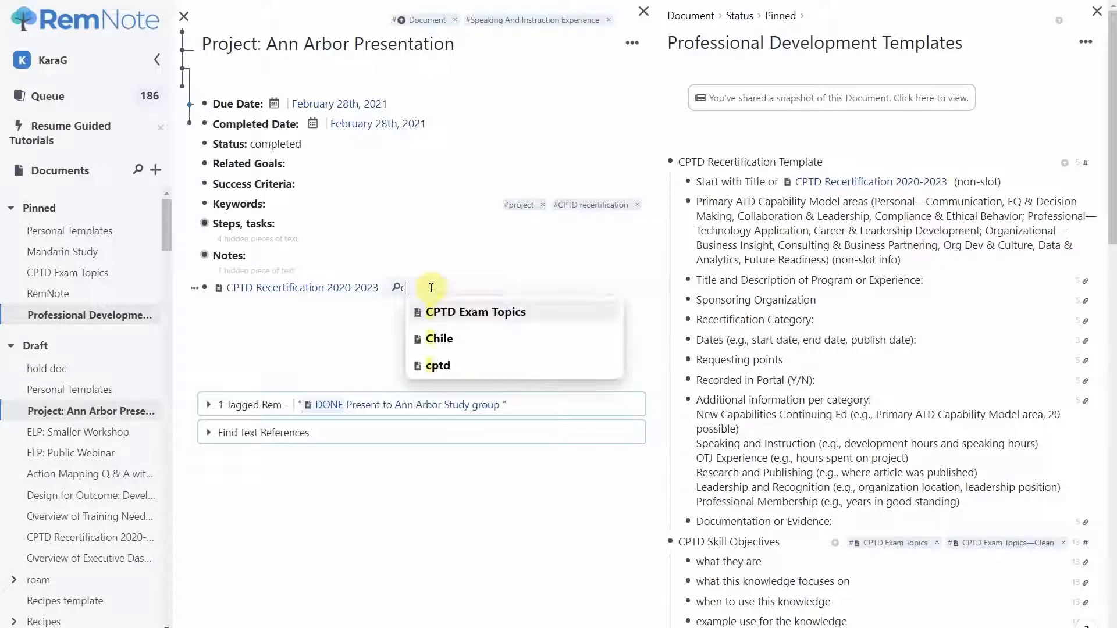
{"action": "type", "text": "erti"}
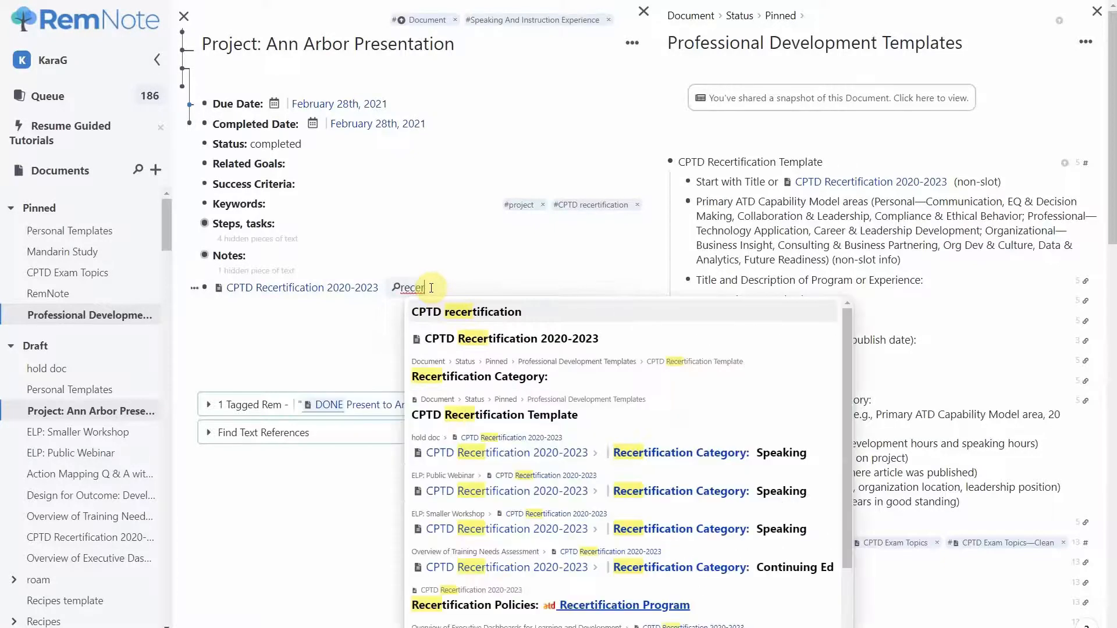
{"action": "left_click", "coordinate": [529, 416]}
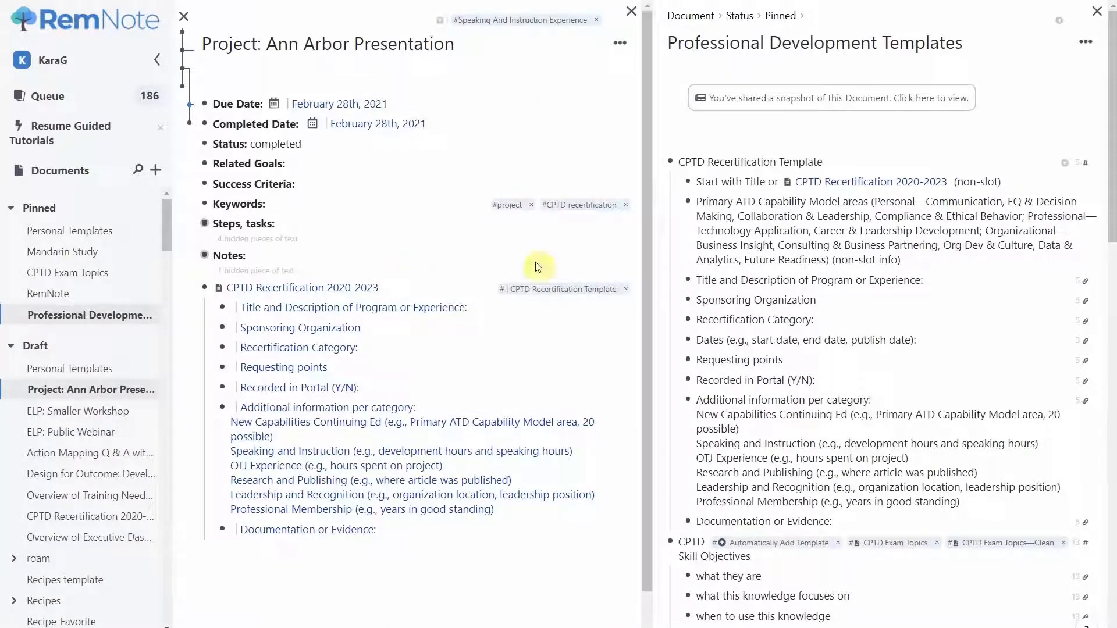
Fill in the title slot with "Ann Arbor CPTD Study Group Winter 2021" and the Sponsoring Organization slot with "Ann Arbor CPTD".
{"action": "left_click", "coordinate": [475, 312]}
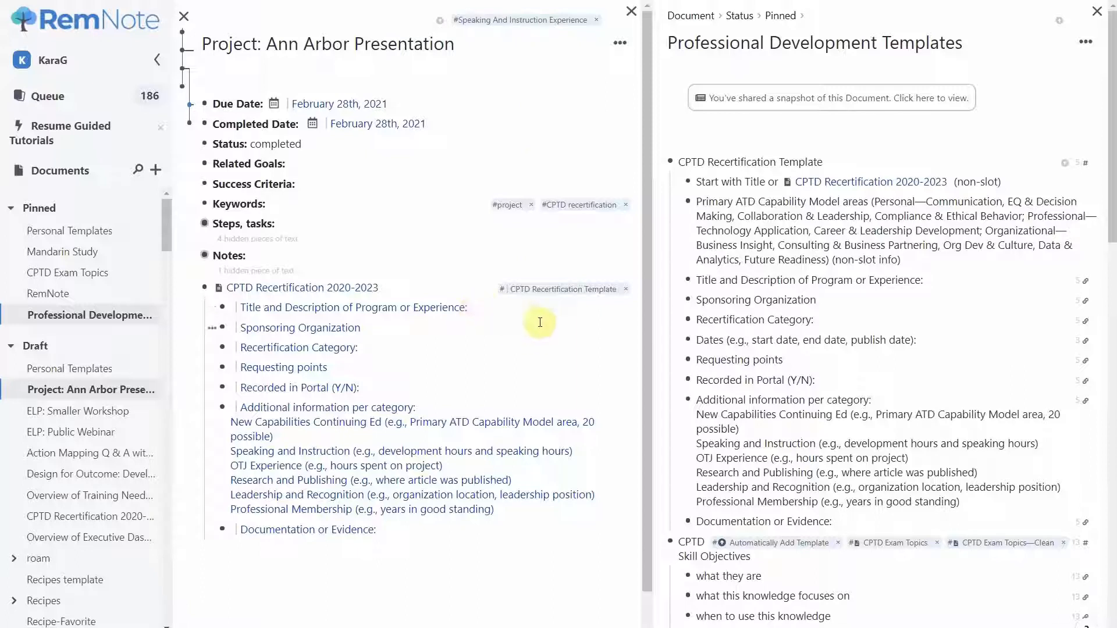
{"action": "type", "text": "Ann Arbor CPTD Study Group Winter 2021"}
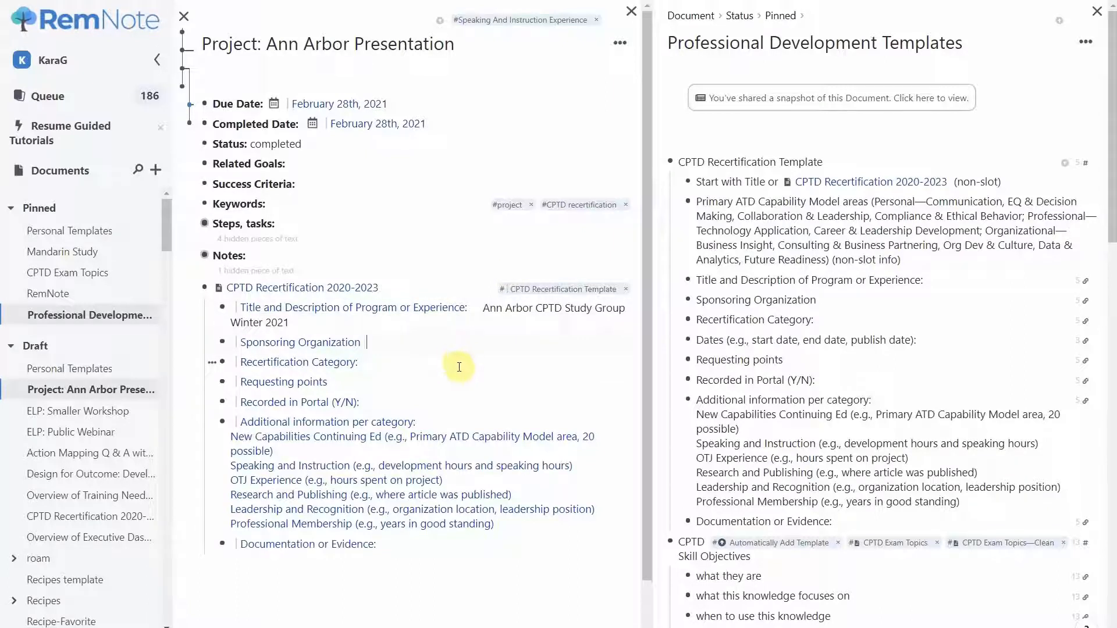
{"action": "type", "text": "Ann Arbor CPTD"}
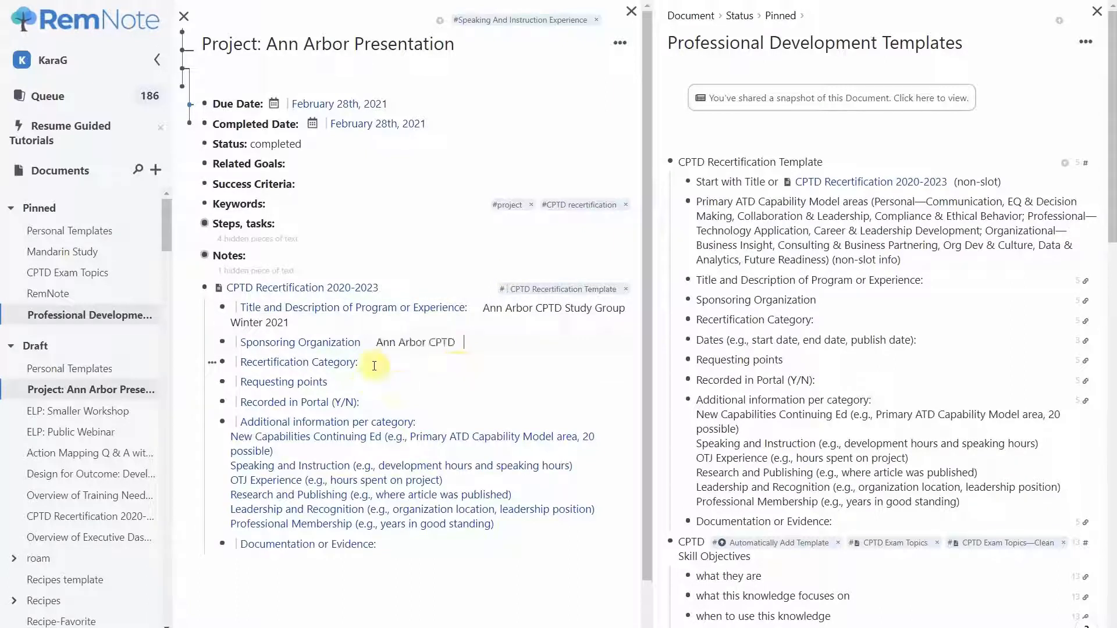
Fill in the project's recertification slots: Recertification Category "Speaking", Requesting points "1.5", Recorded in Portal "N".
{"action": "left_click", "coordinate": [414, 365]}
{"action": "type", "text": "Speaking"}
{"action": "mouse_move", "coordinate": [285, 498]}
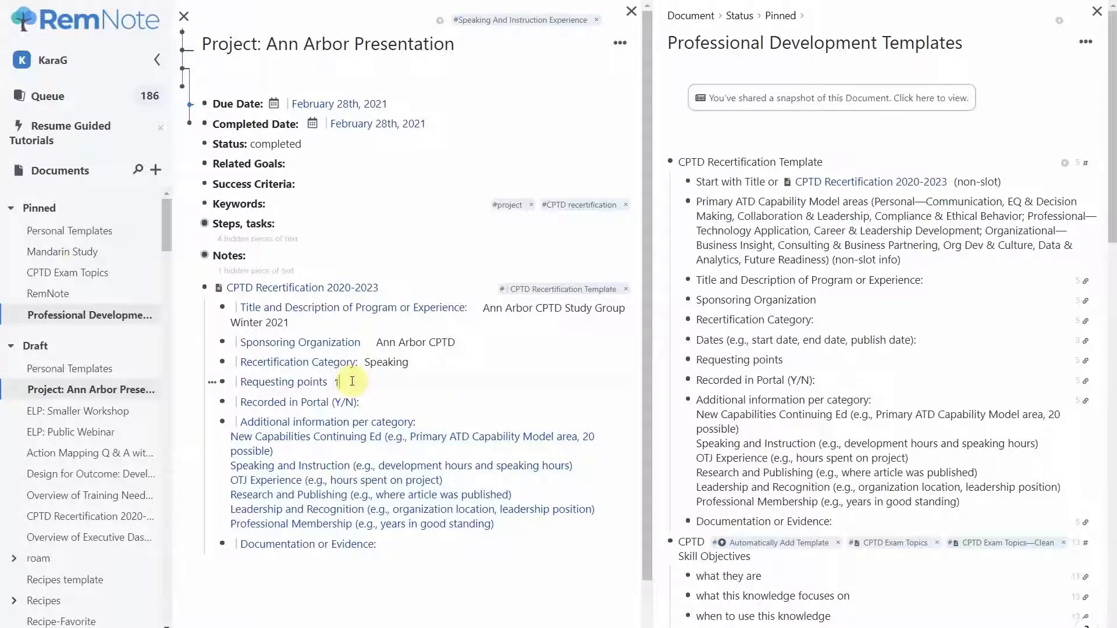
{"action": "left_click", "coordinate": [392, 403]}
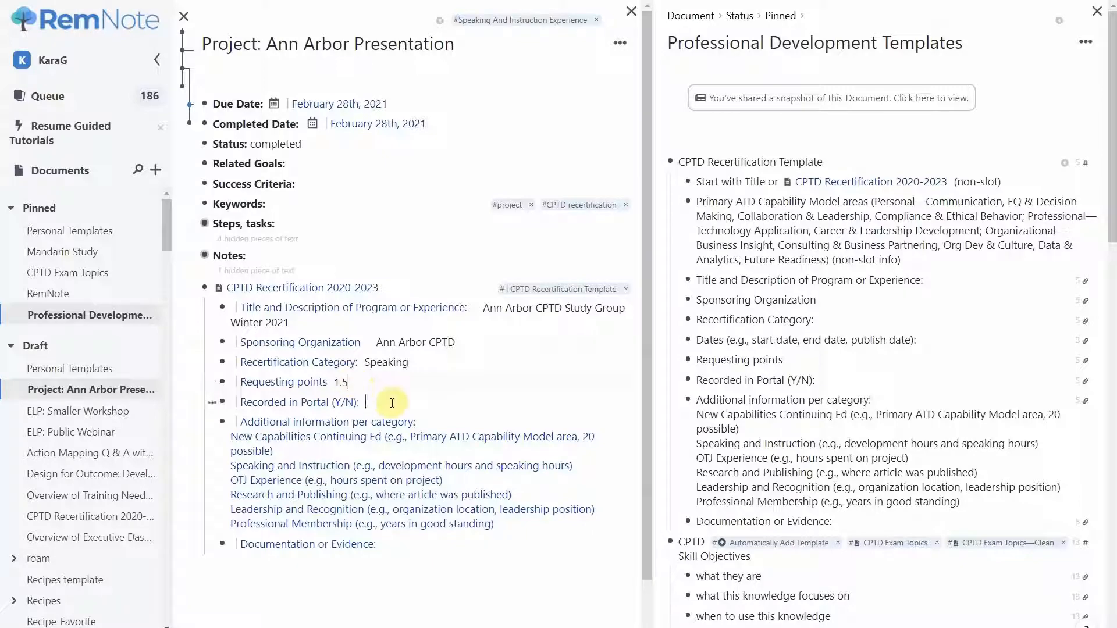
{"action": "type", "text": "N"}
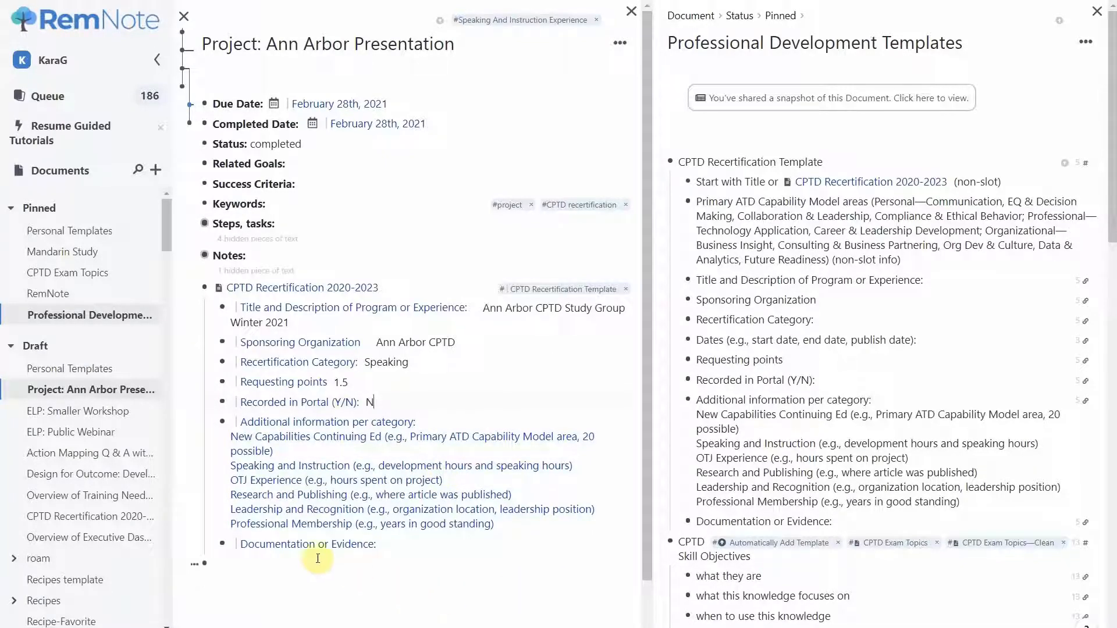
Add ": development 1, speaking .5" at the end of the project's "Additional information per category" slot.
{"action": "mouse_move", "coordinate": [359, 511]}
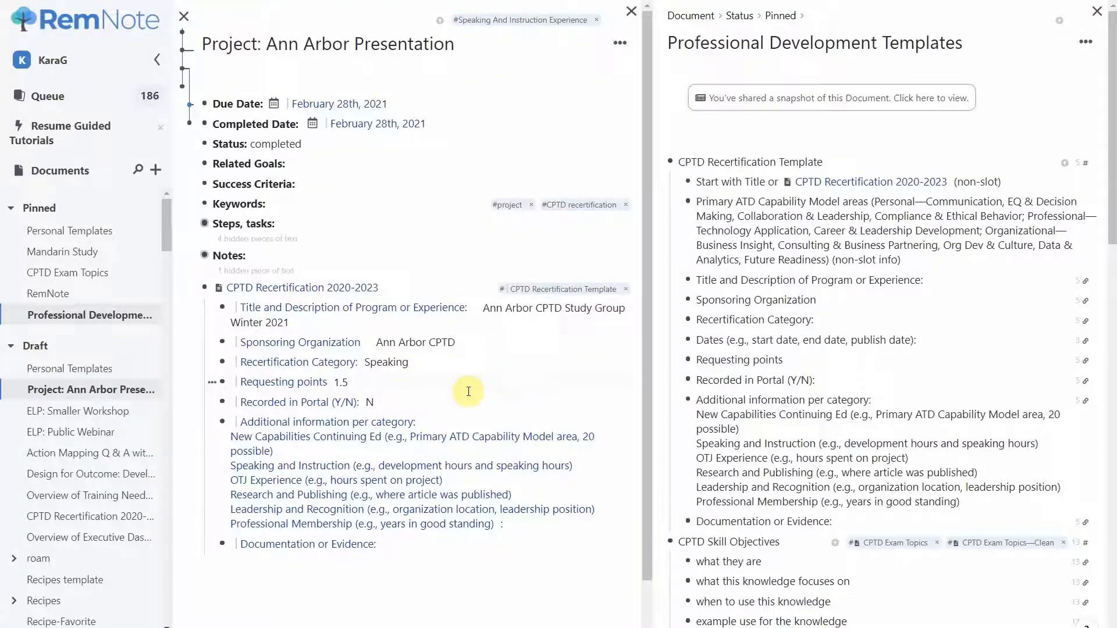
{"action": "mouse_move", "coordinate": [443, 531]}
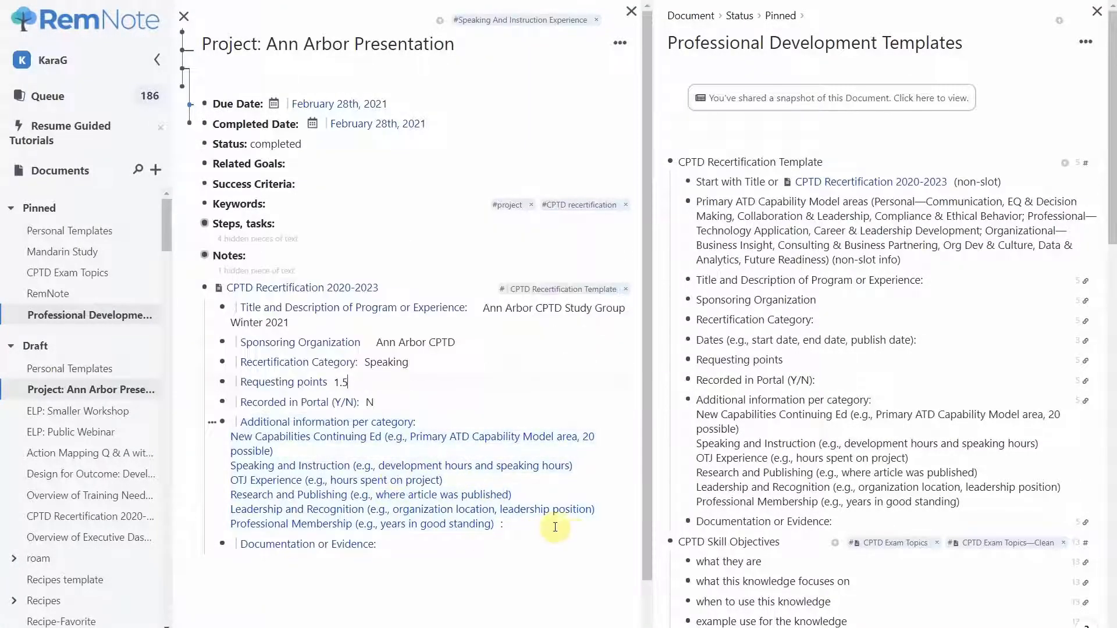
{"action": "left_click", "coordinate": [541, 527]}
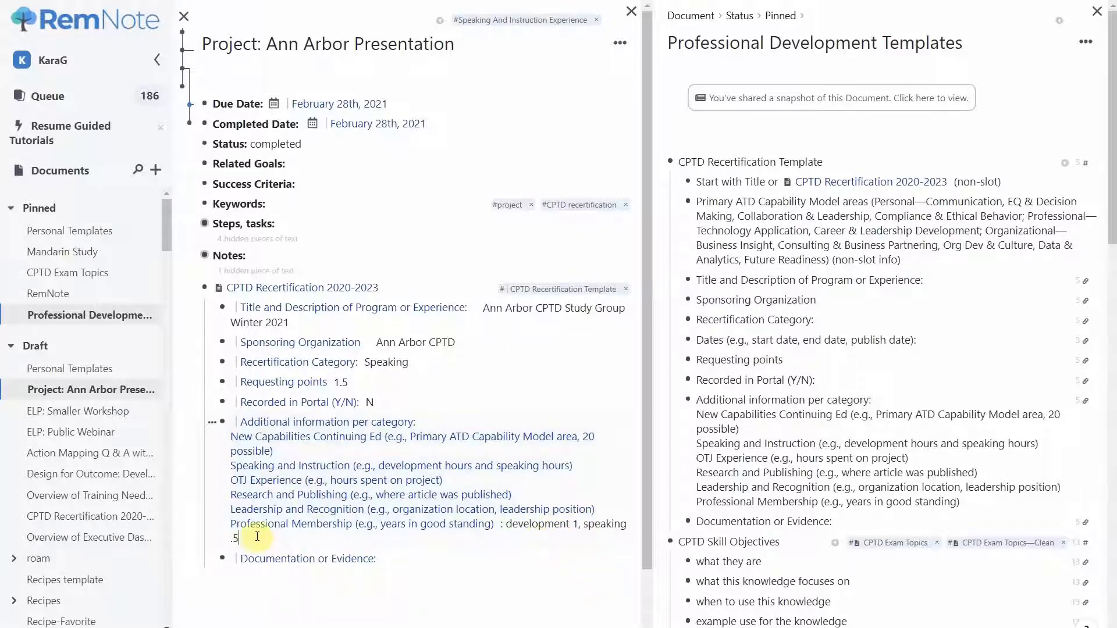
Add an empty nested bullet under the project's "Documentation or Evidence" slot.
{"action": "mouse_move", "coordinate": [266, 502]}
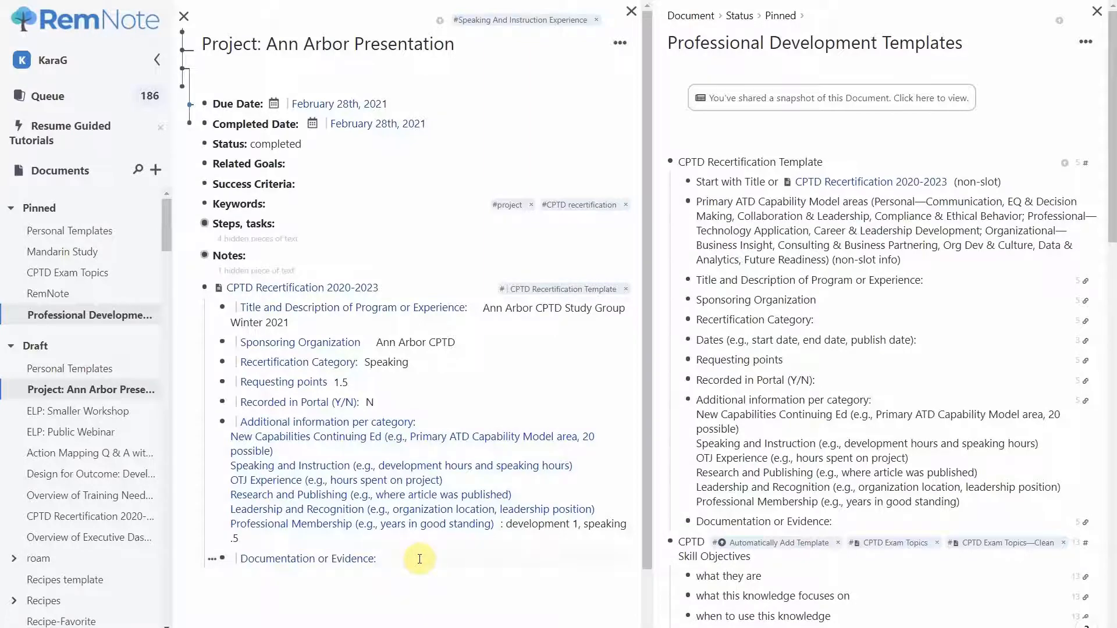
{"action": "key", "text": "Return"}
{"action": "key", "text": "Tab"}
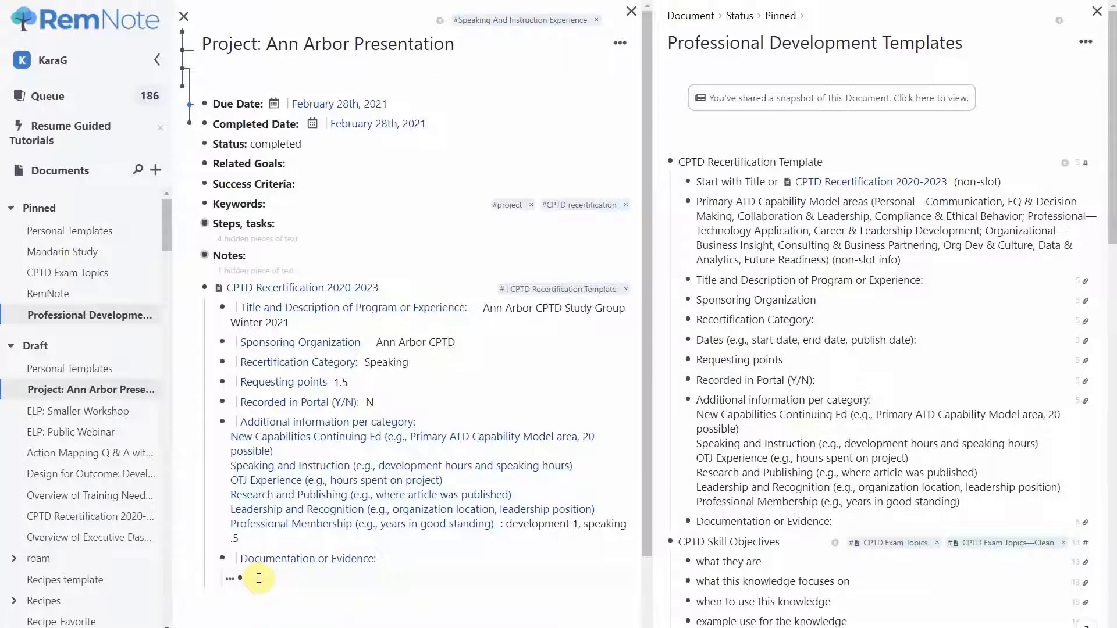
{"action": "type", "text": "/"}
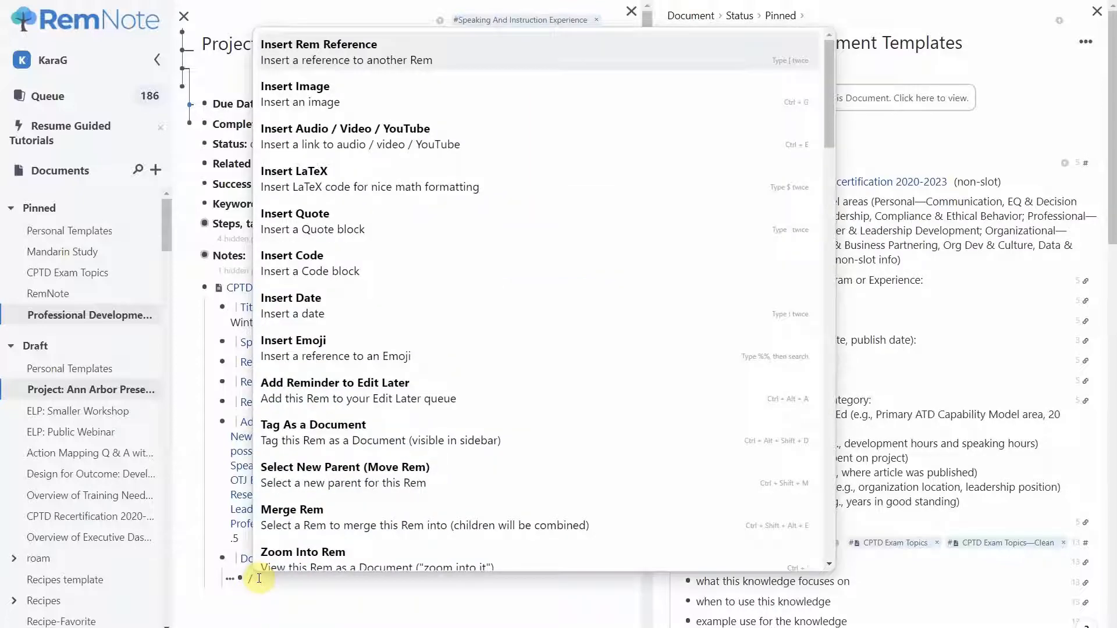
{"action": "left_click", "coordinate": [302, 99]}
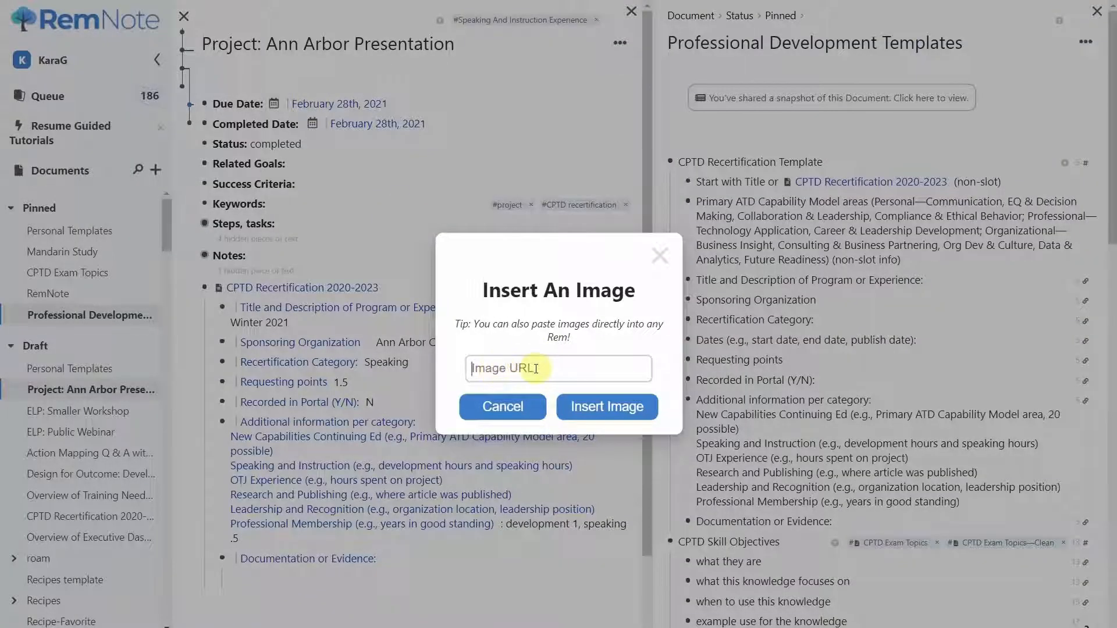
{"action": "left_click", "coordinate": [659, 256]}
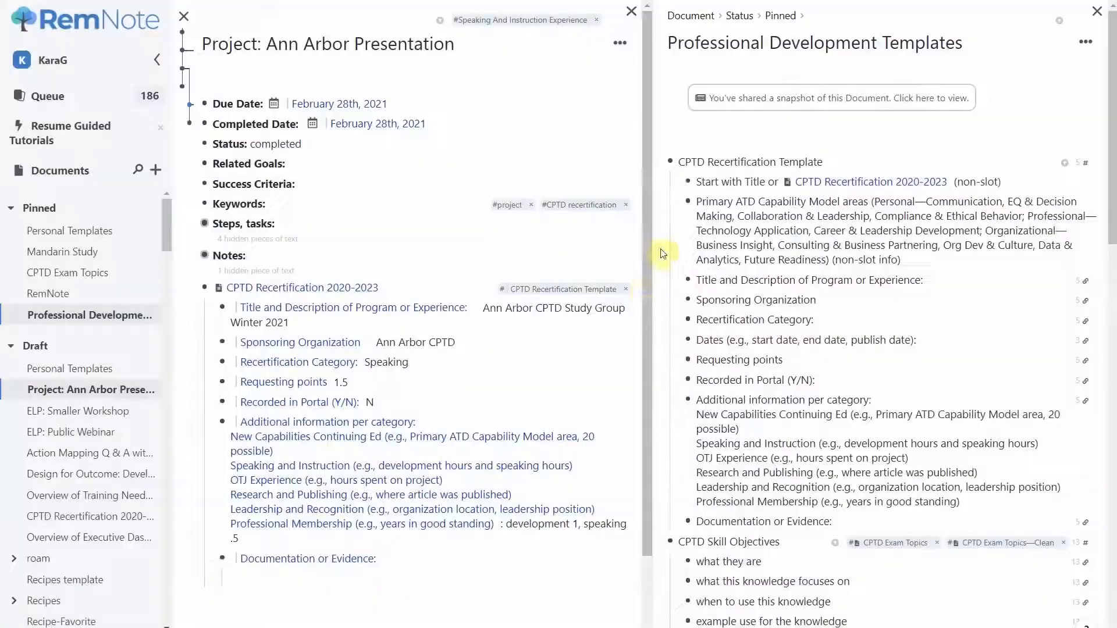
Paste the copied screenshot of the study group invitation into the nested bullet under "Documentation or Evidence".
{"action": "left_click", "coordinate": [257, 578]}
{"action": "key", "text": "ctrl+v"}
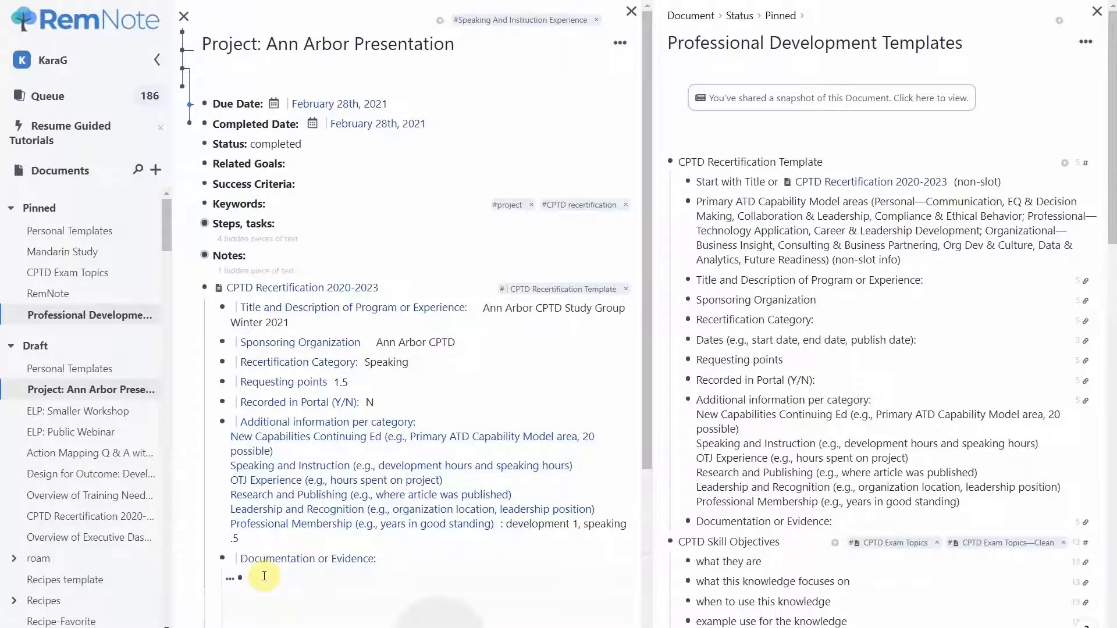
{"action": "scroll", "coordinate": [501, 459], "scroll_direction": "down", "scroll_amount": 3}
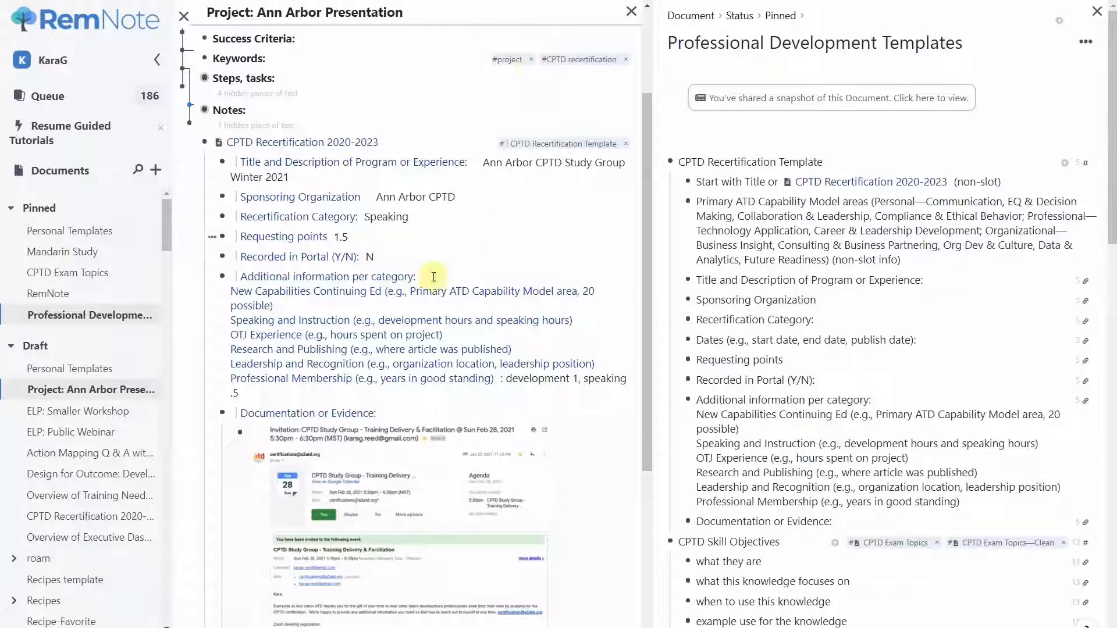
Open the CPTD Recertification 2020-2023 reference as a document and review the entries listed in its references.
{"action": "right_click", "coordinate": [269, 149]}
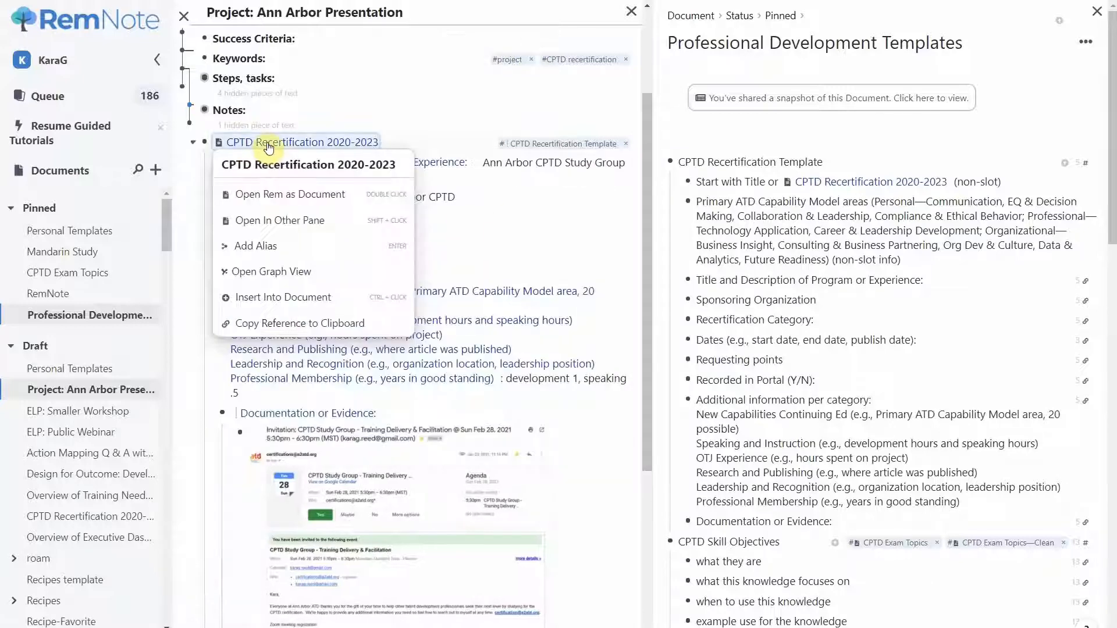
{"action": "left_click", "coordinate": [271, 195]}
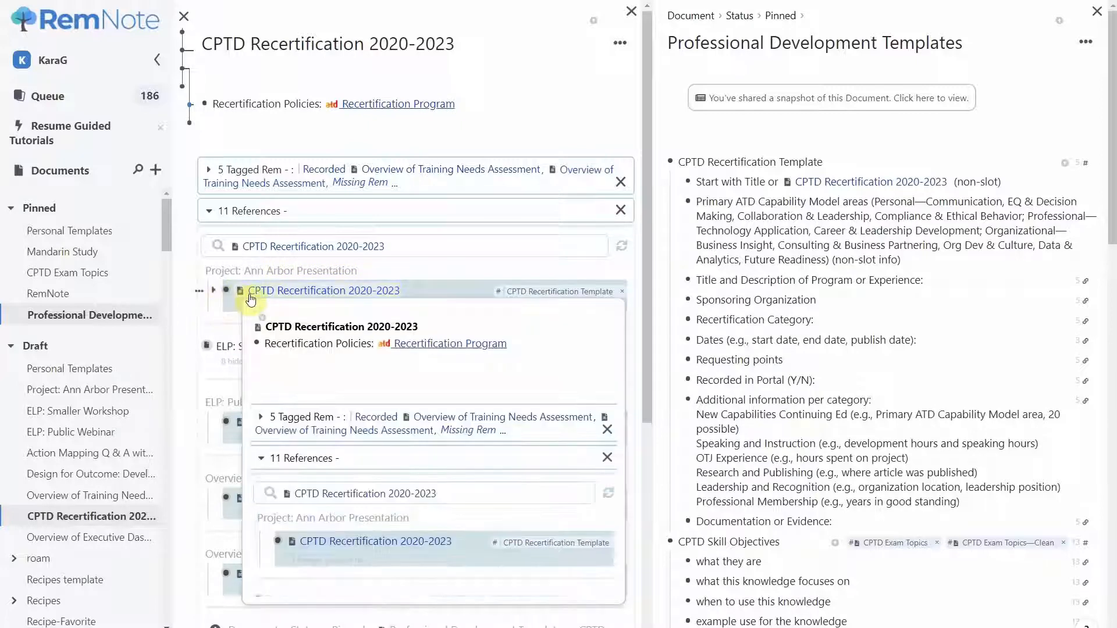
{"action": "scroll", "coordinate": [208, 388], "scroll_direction": "down", "scroll_amount": 2}
{"action": "scroll", "coordinate": [208, 388], "scroll_direction": "down", "scroll_amount": 2}
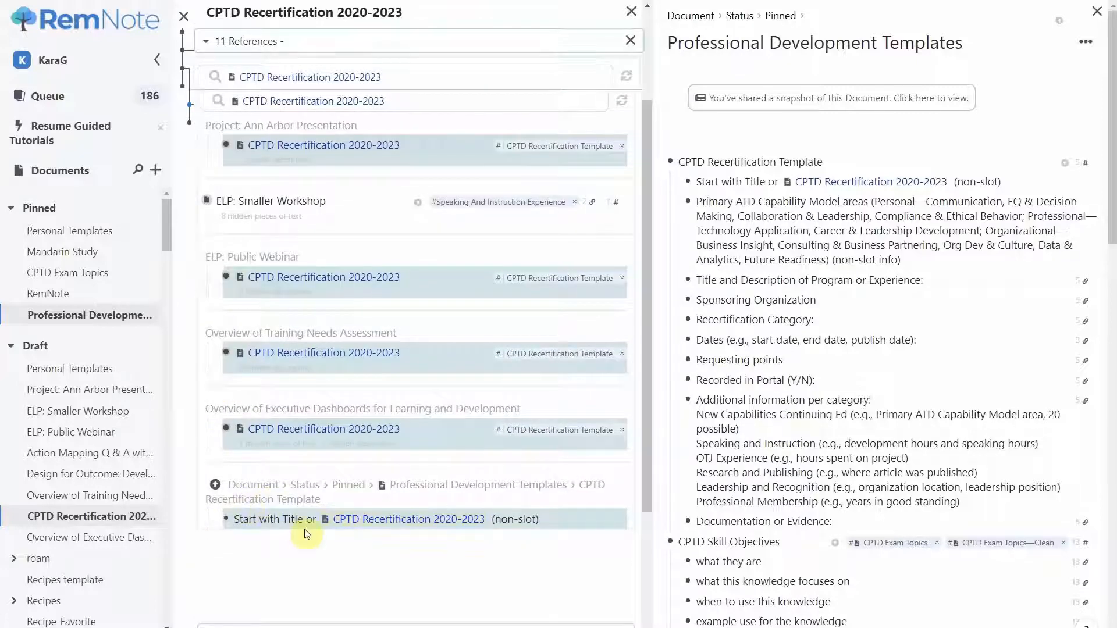
{"action": "scroll", "coordinate": [307, 511], "scroll_direction": "up", "scroll_amount": 4}
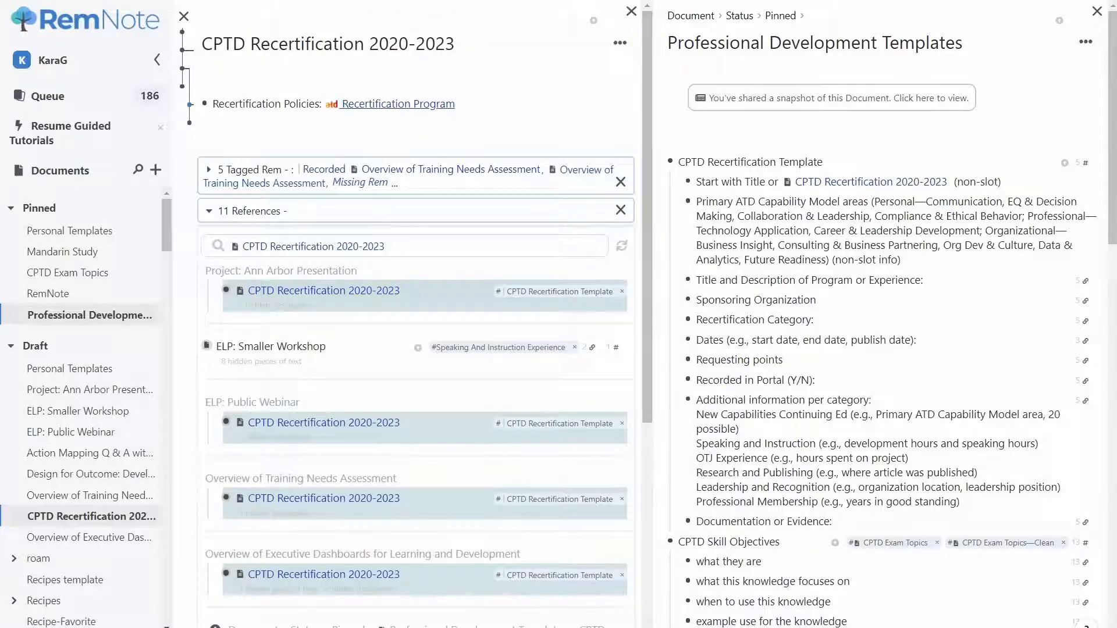